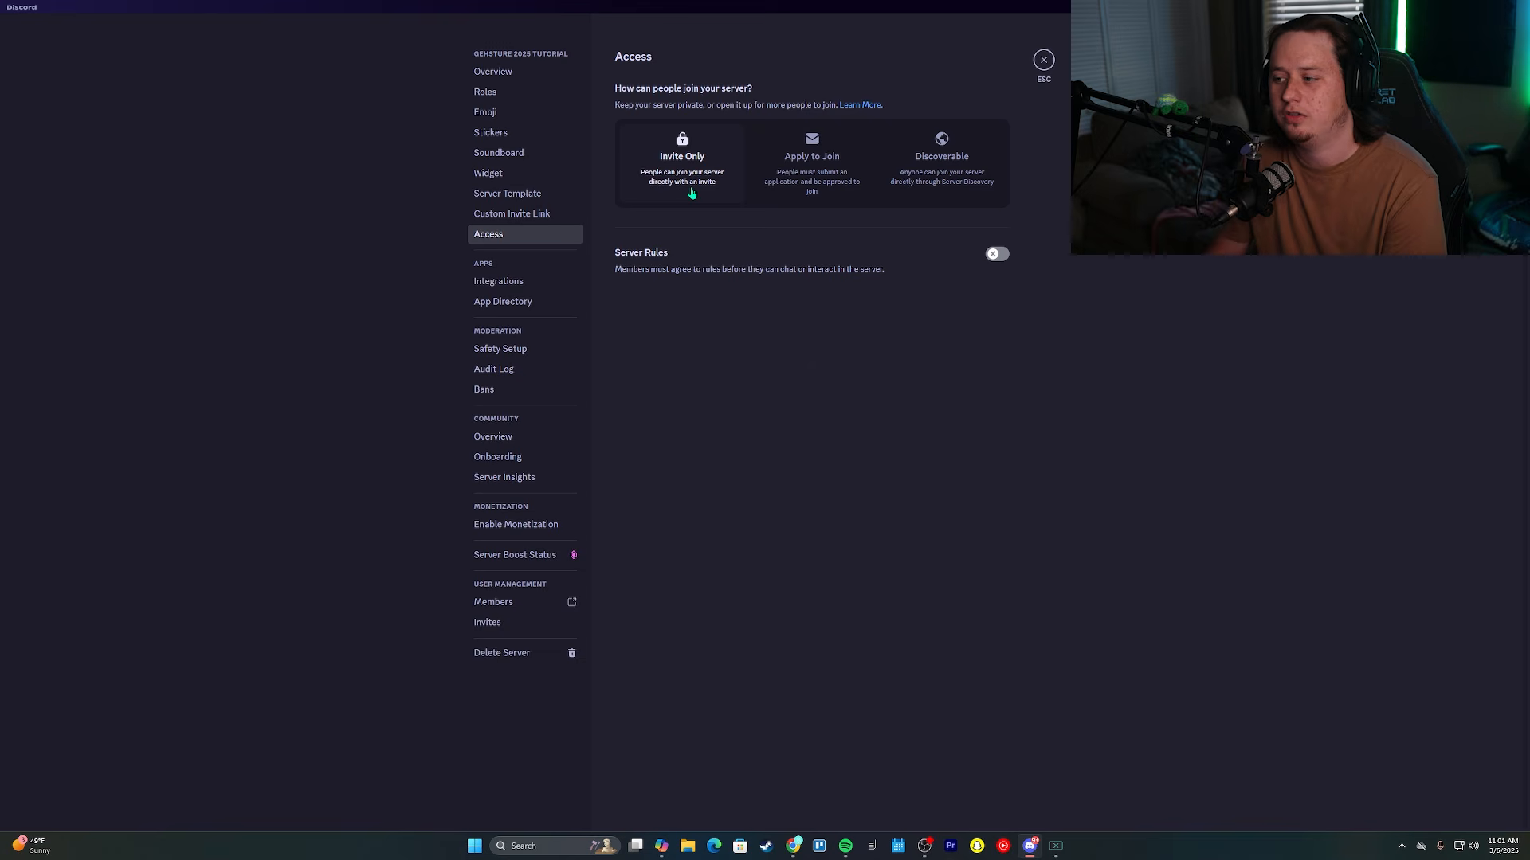
# Look at the Apply to Join and Discoverable options for how people can join the server.
pyautogui.click(808, 159)
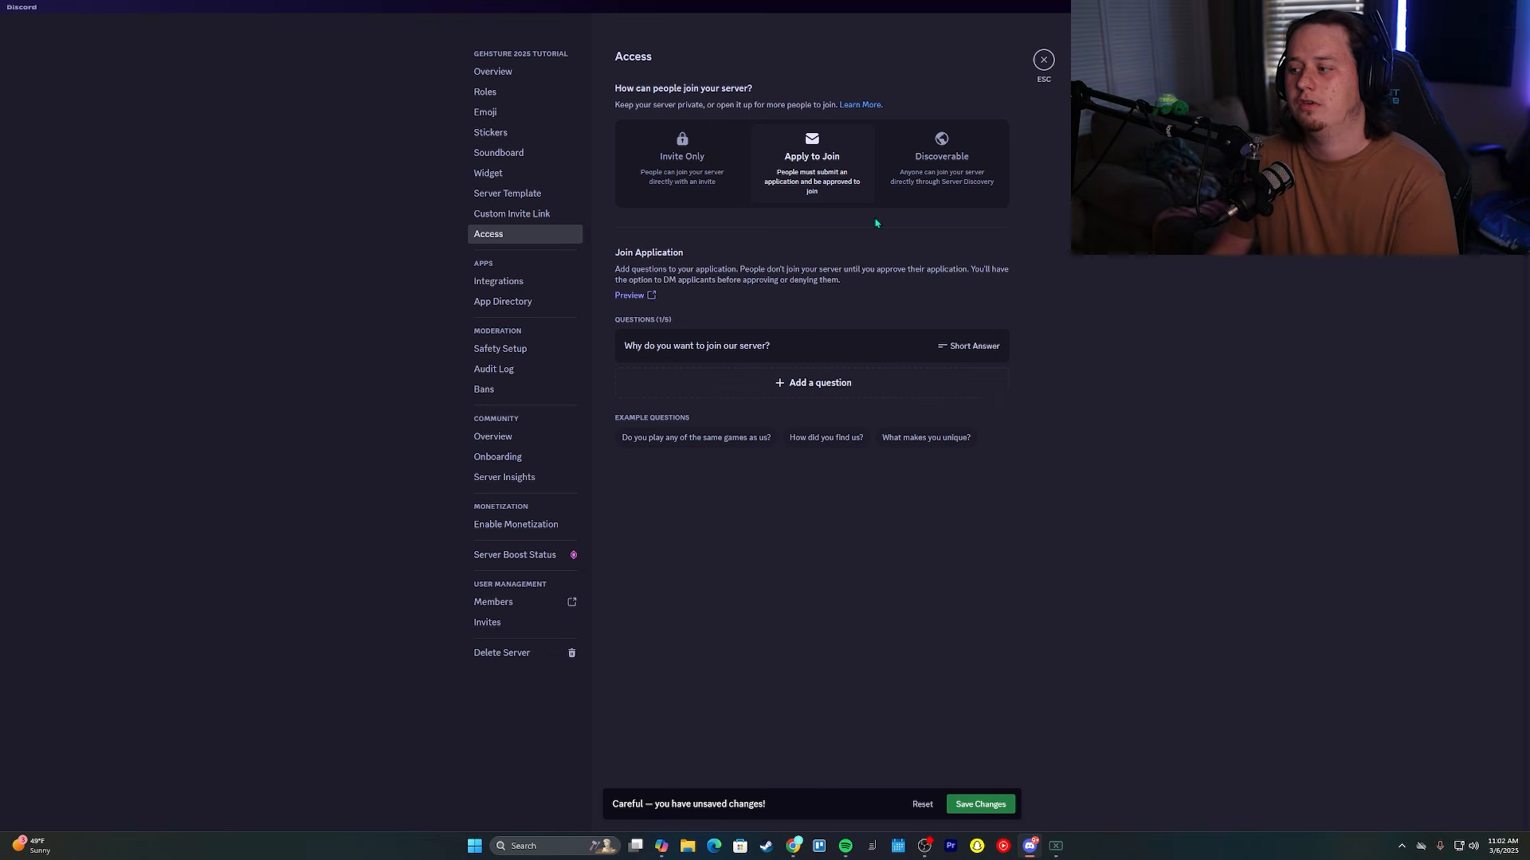
pyautogui.click(953, 151)
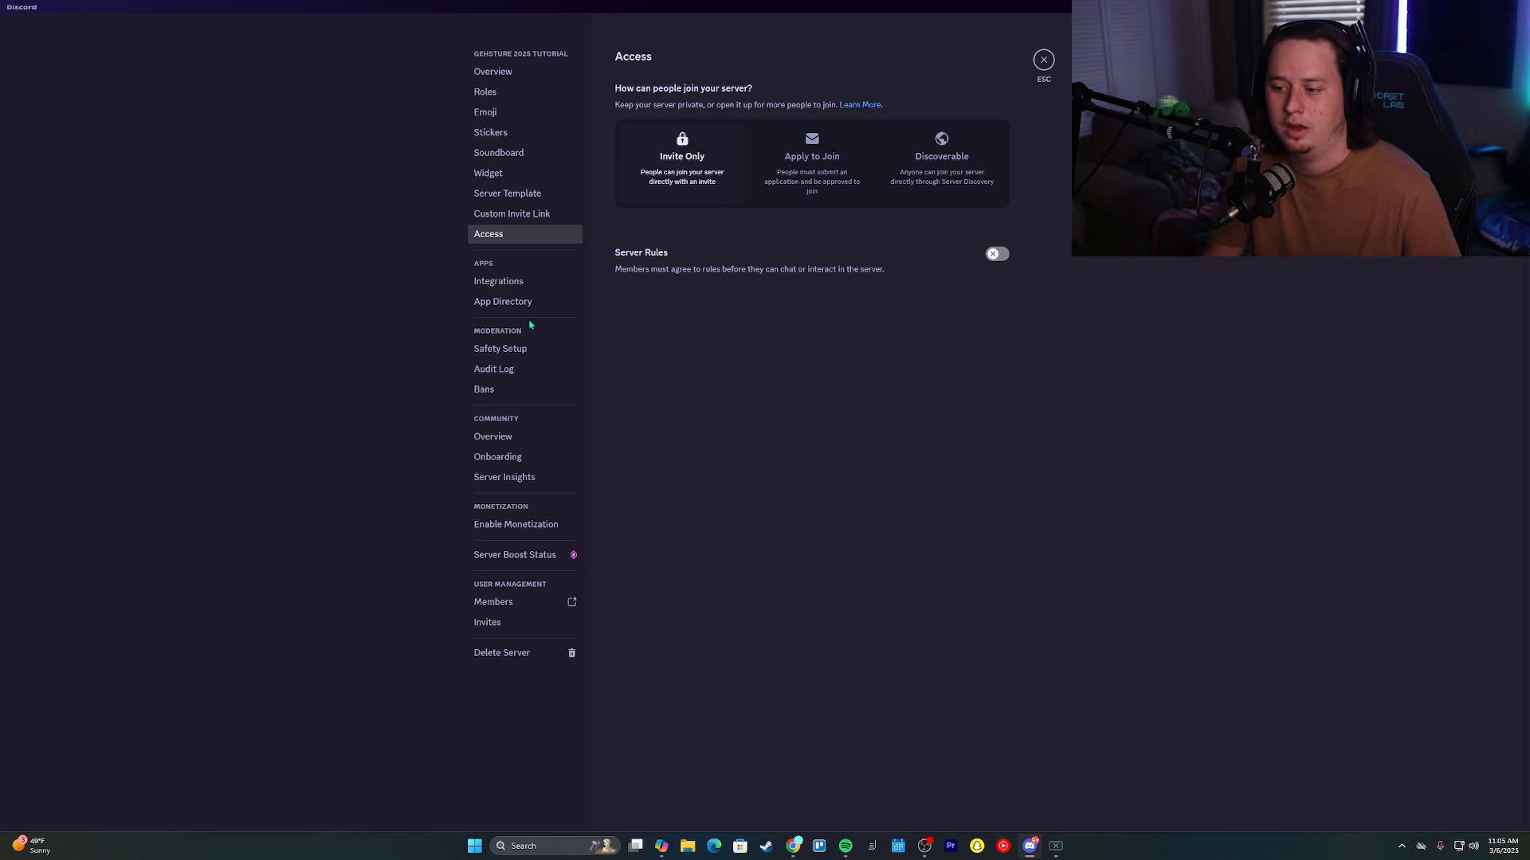
# Look at the server's Safety Setup and the first page of the Onboarding setup, and leave the server settings.
pyautogui.click(526, 350)
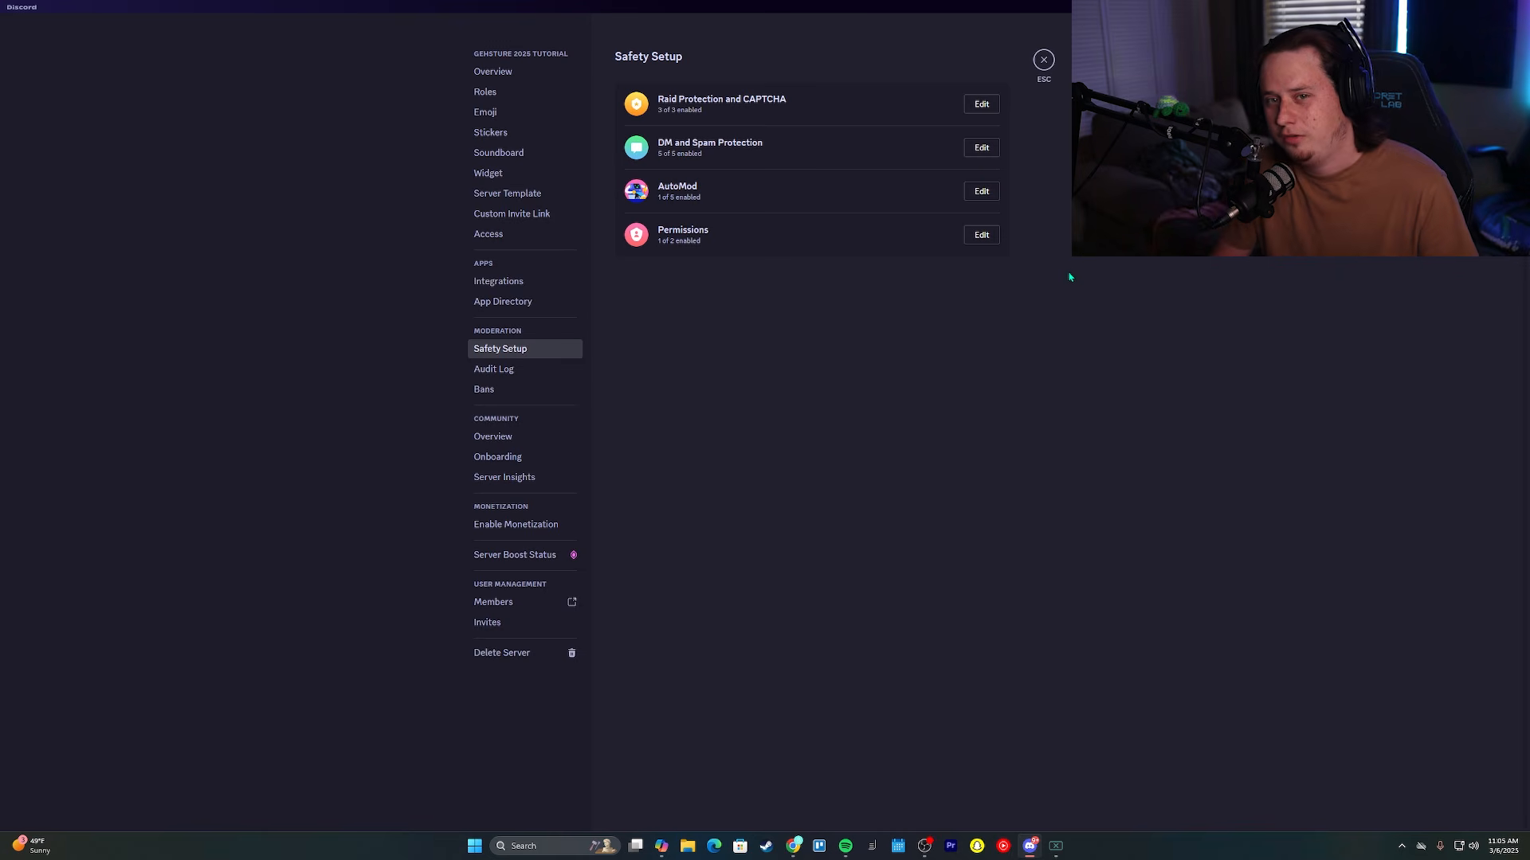
pyautogui.click(535, 455)
pyautogui.click(805, 267)
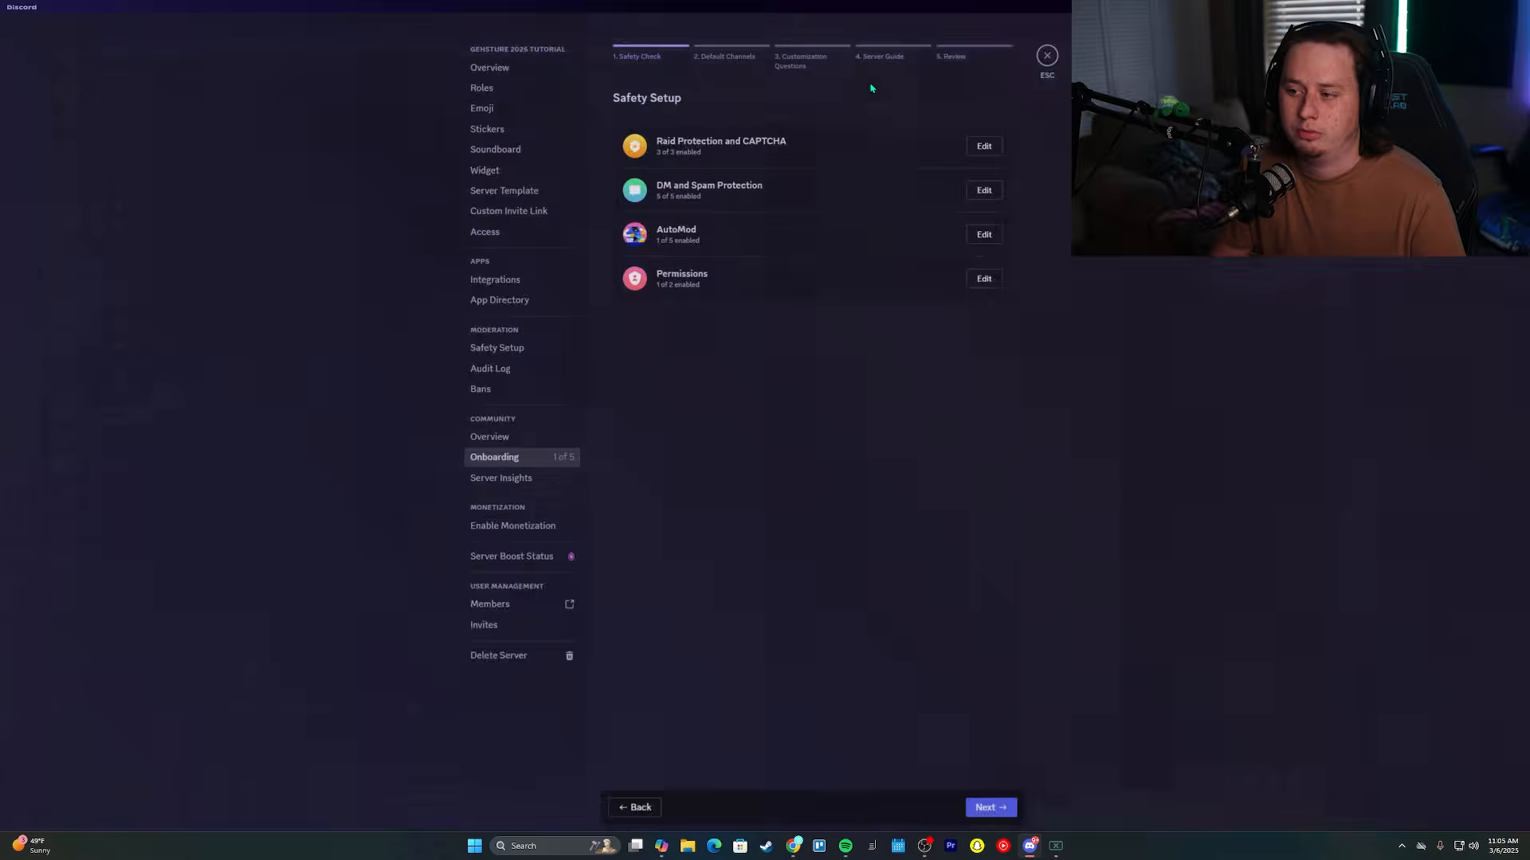
pyautogui.press('Escape')
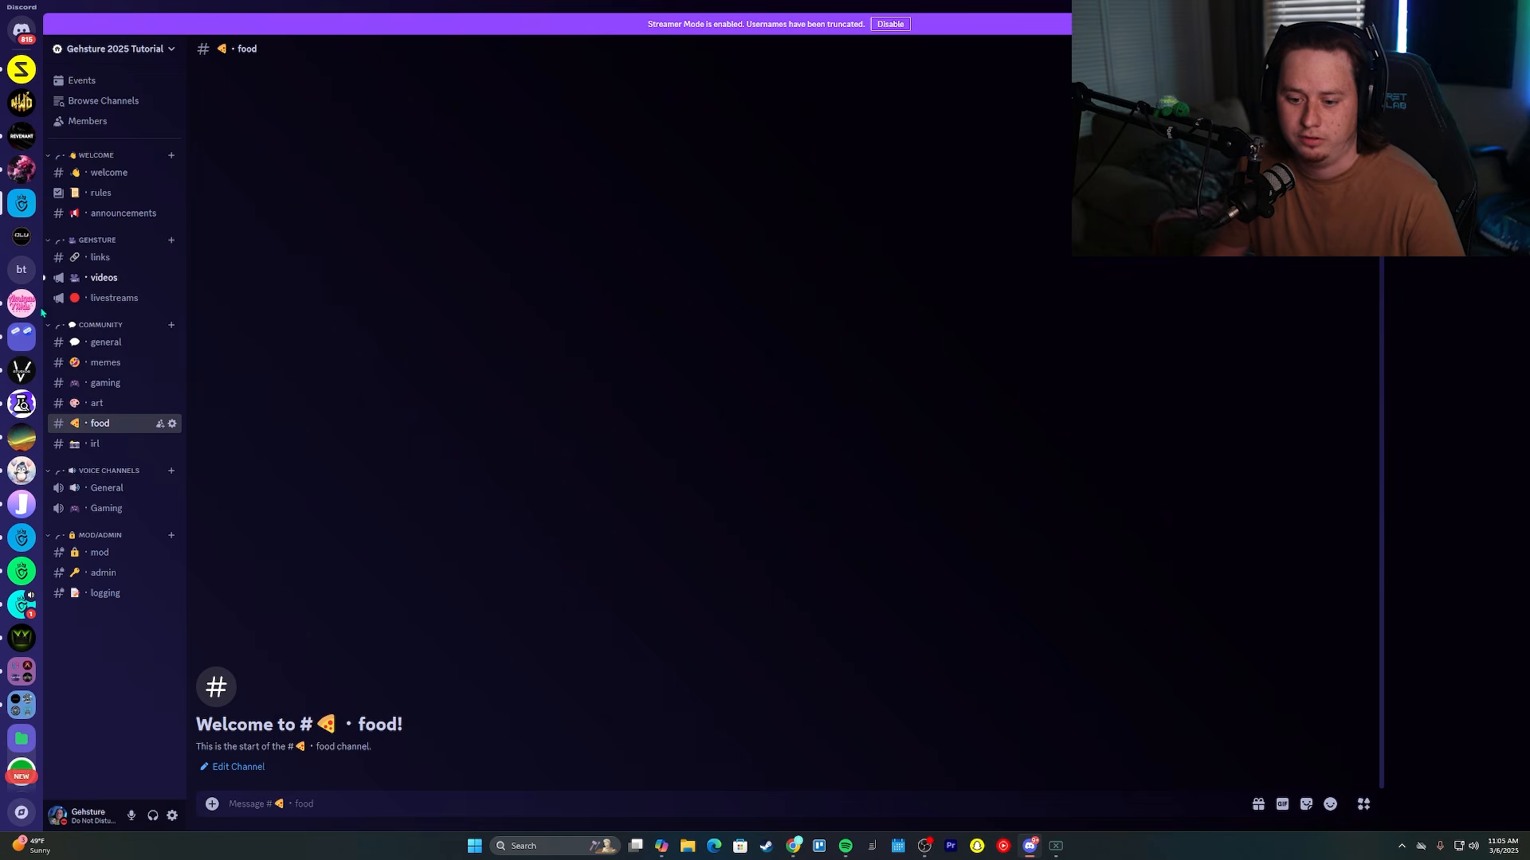
# Switch to the Gehsture's Hangout server and open the new-member preview of its onboarding.
pyautogui.click(21, 604)
pyautogui.click(111, 49)
pyautogui.click(87, 128)
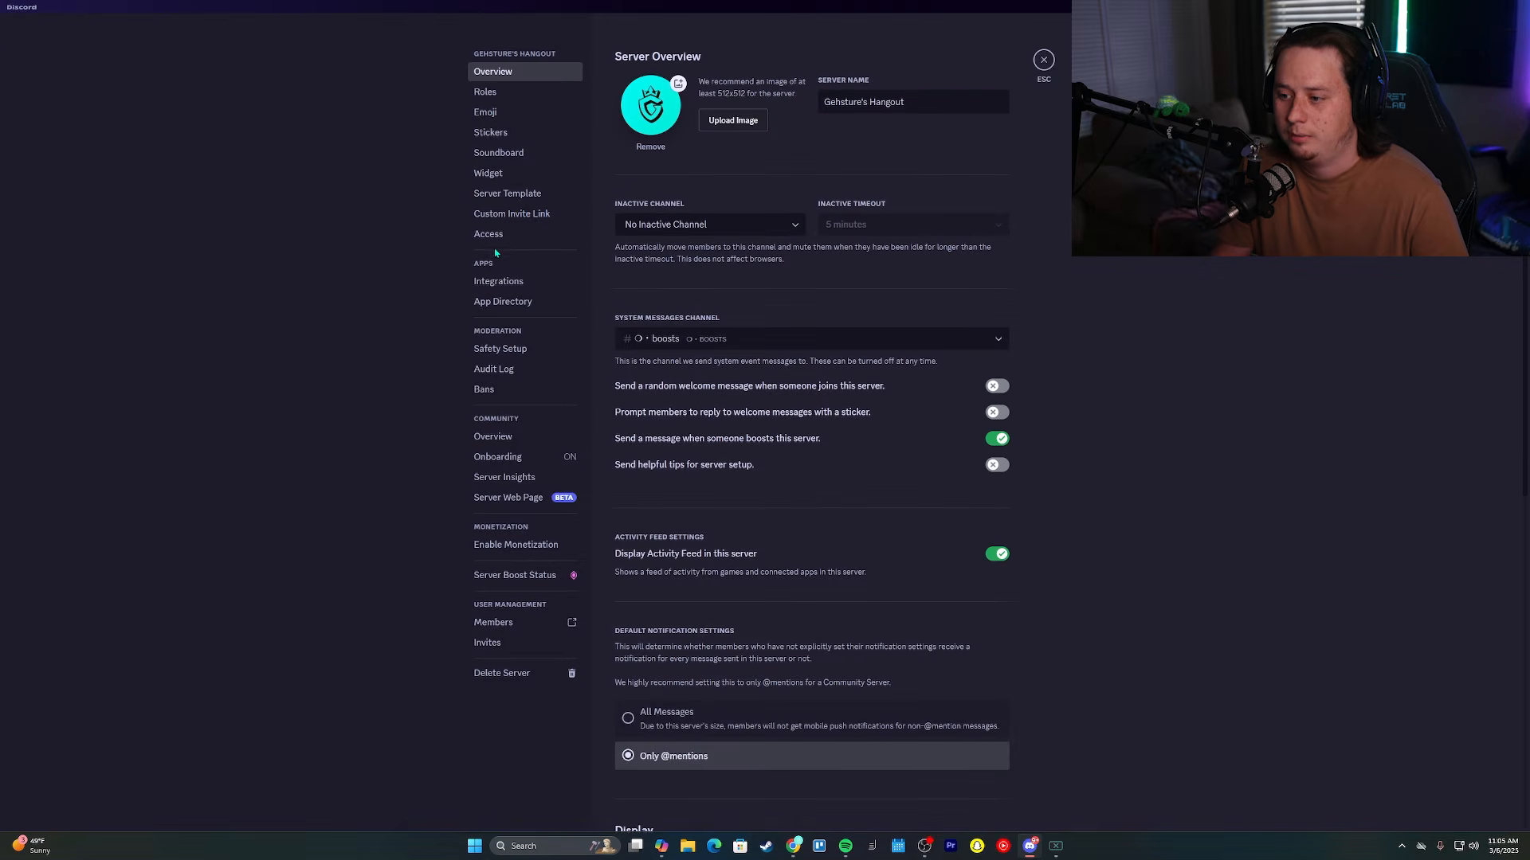
pyautogui.click(497, 456)
pyautogui.click(690, 91)
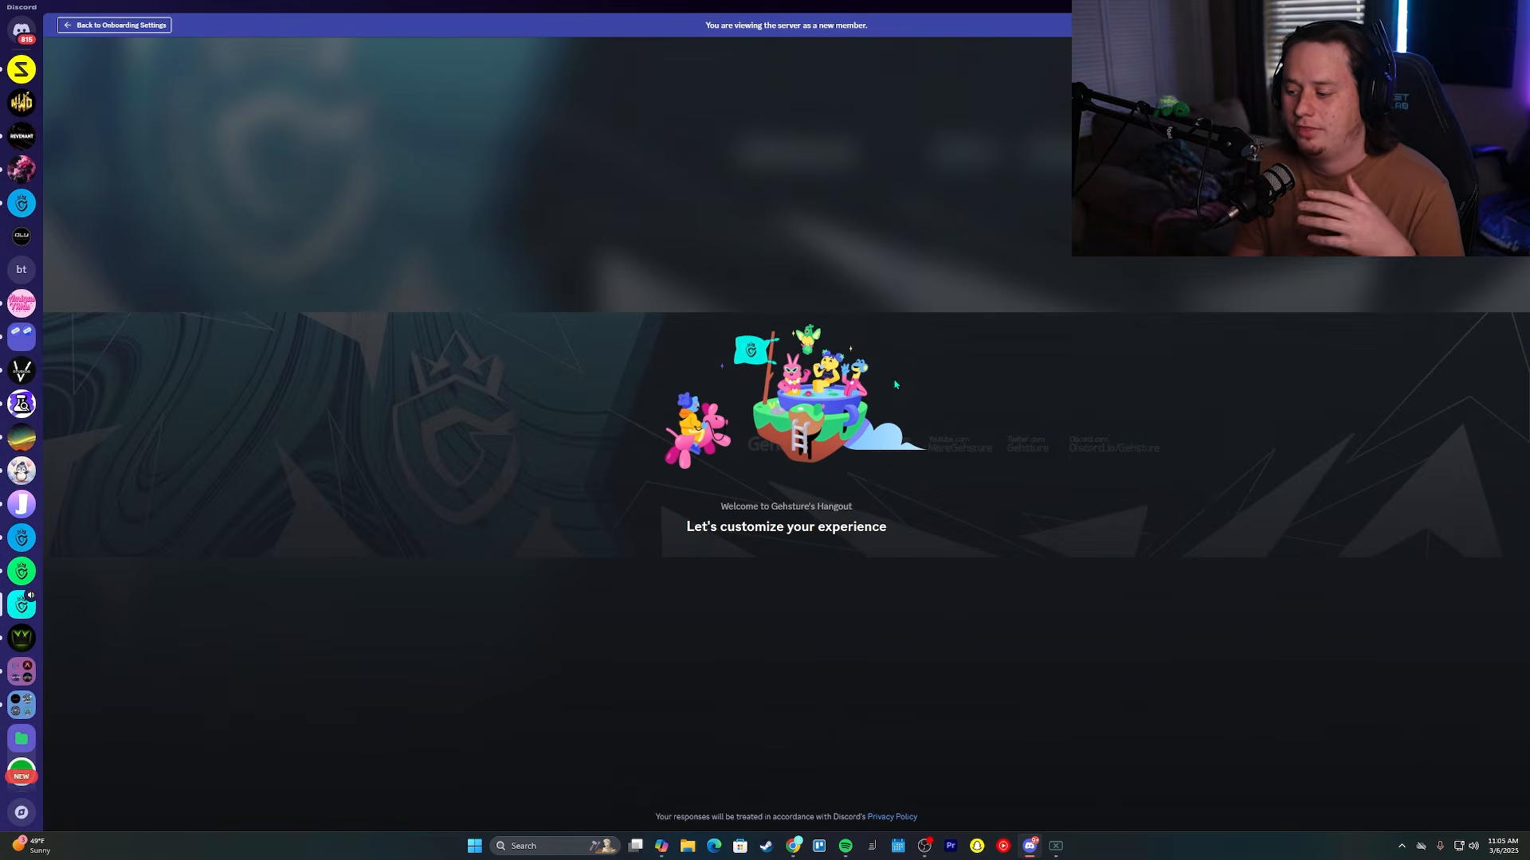
# Go through the onboarding preview by skipping its questions, read down the server rules and exit the preview.
pyautogui.click(974, 603)
pyautogui.click(974, 603)
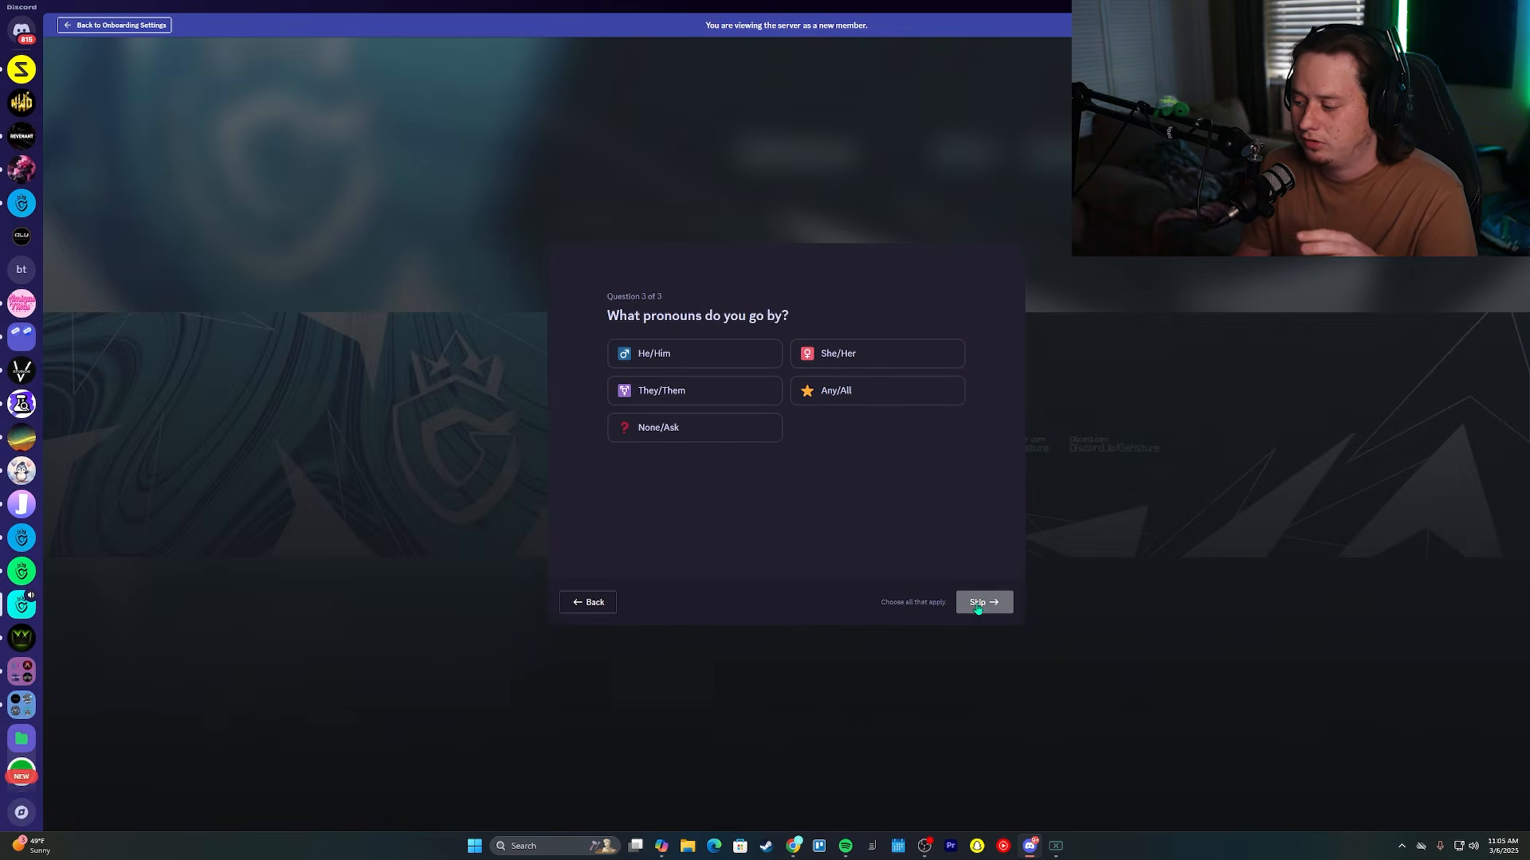
pyautogui.click(978, 604)
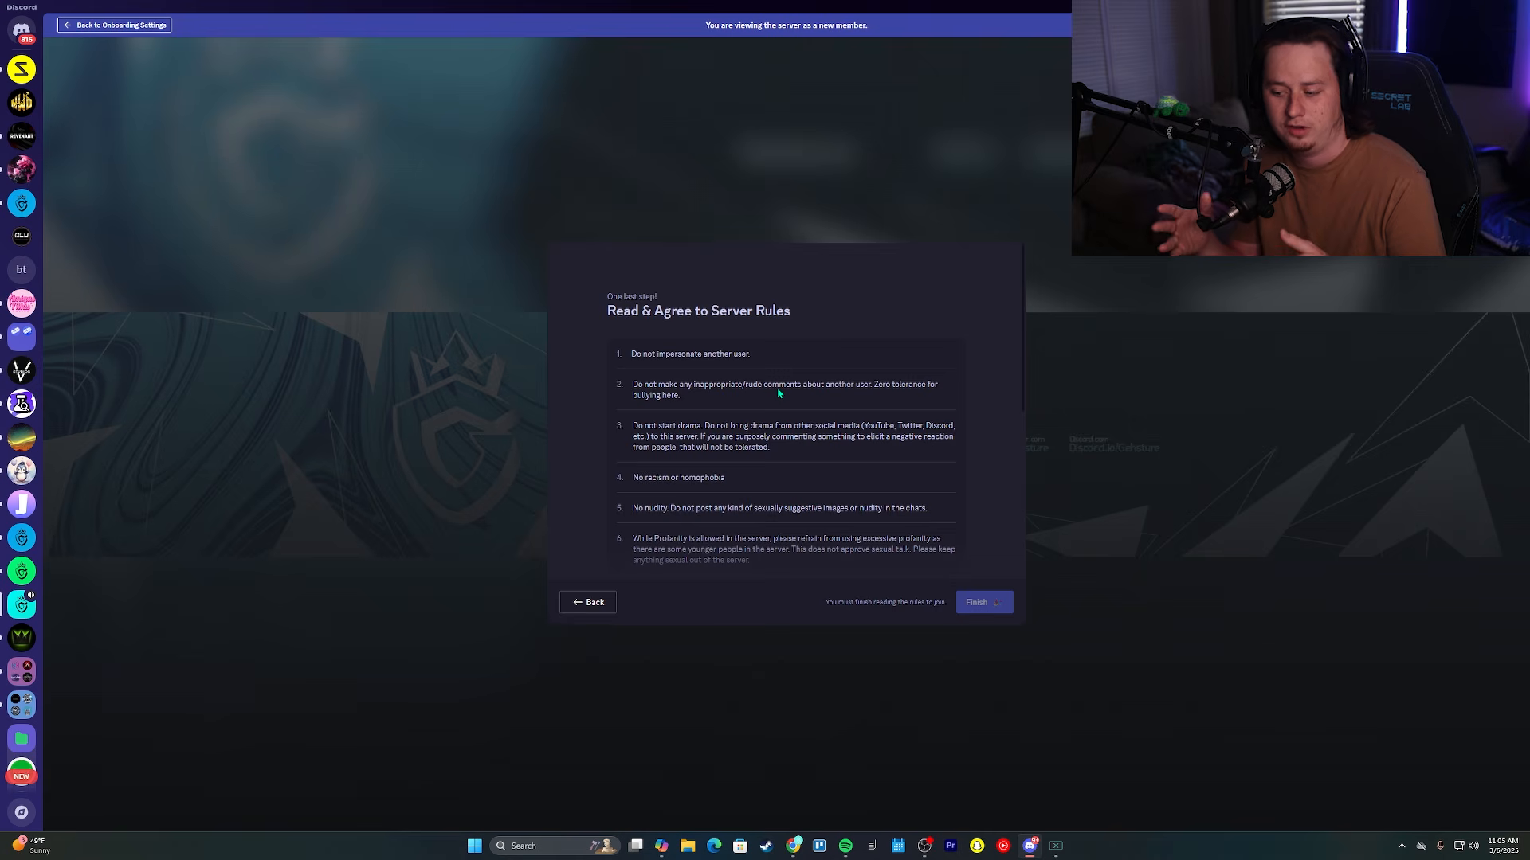
pyautogui.scroll(-5, 793, 410)
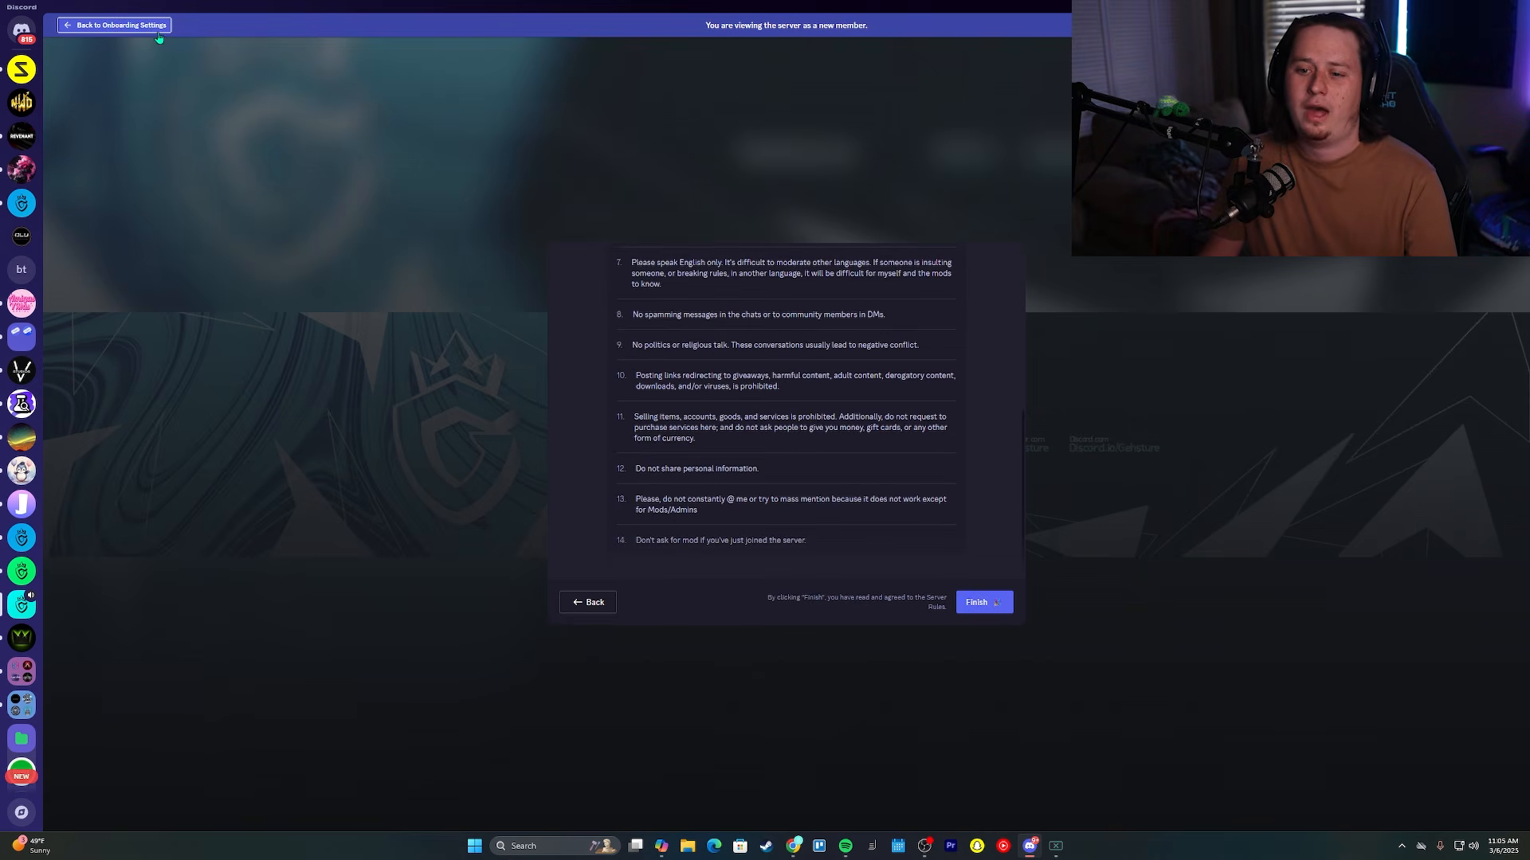
pyautogui.click(65, 29)
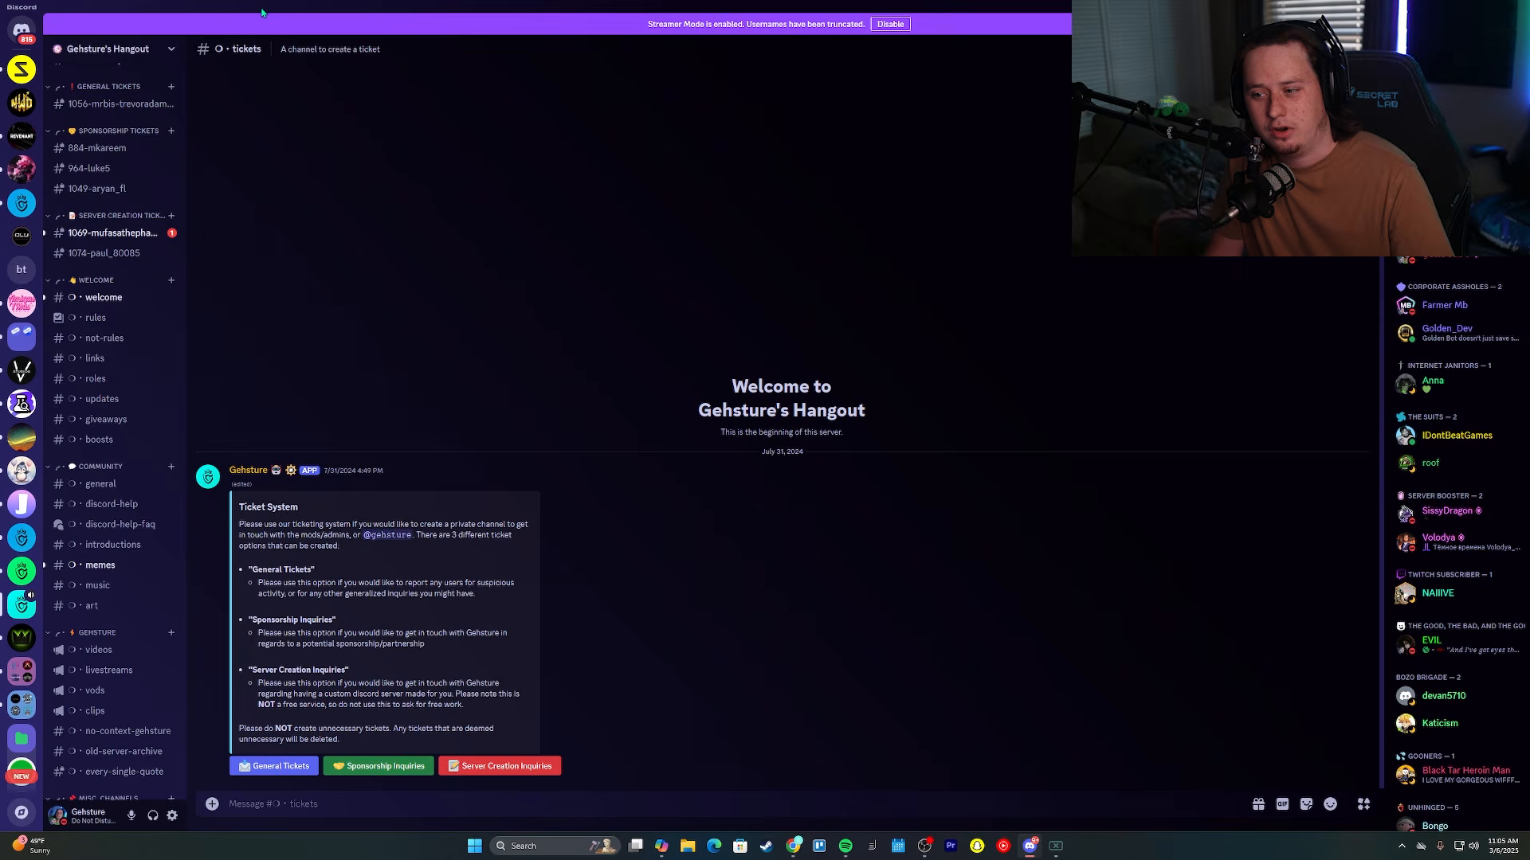
# Open the Access settings of the Gehsture 2025 Tutorial server, viewing its Onboarding page along the way.
pyautogui.click(133, 51)
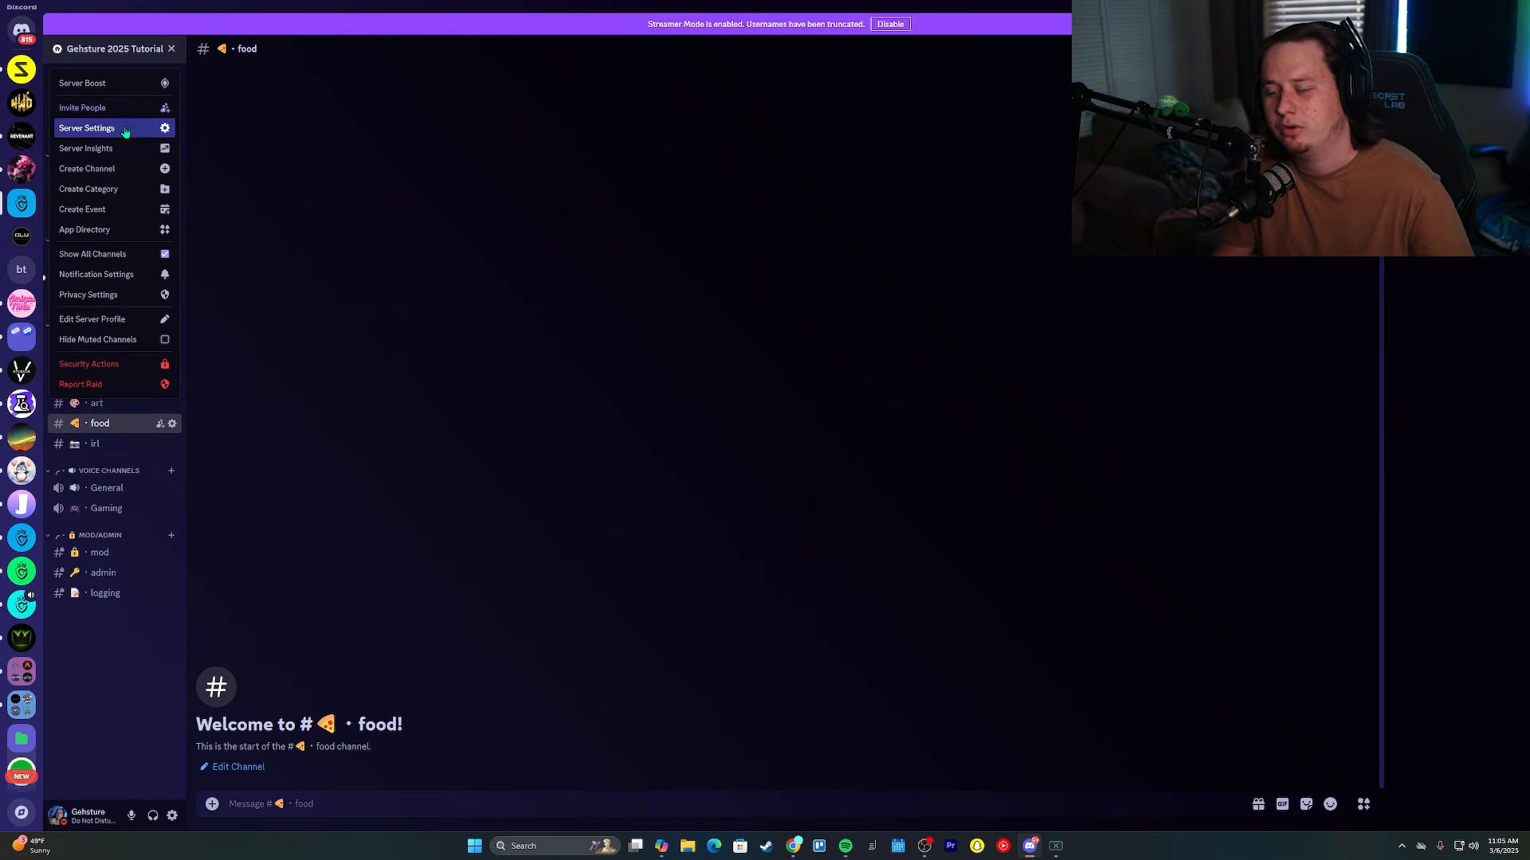
pyautogui.click(126, 131)
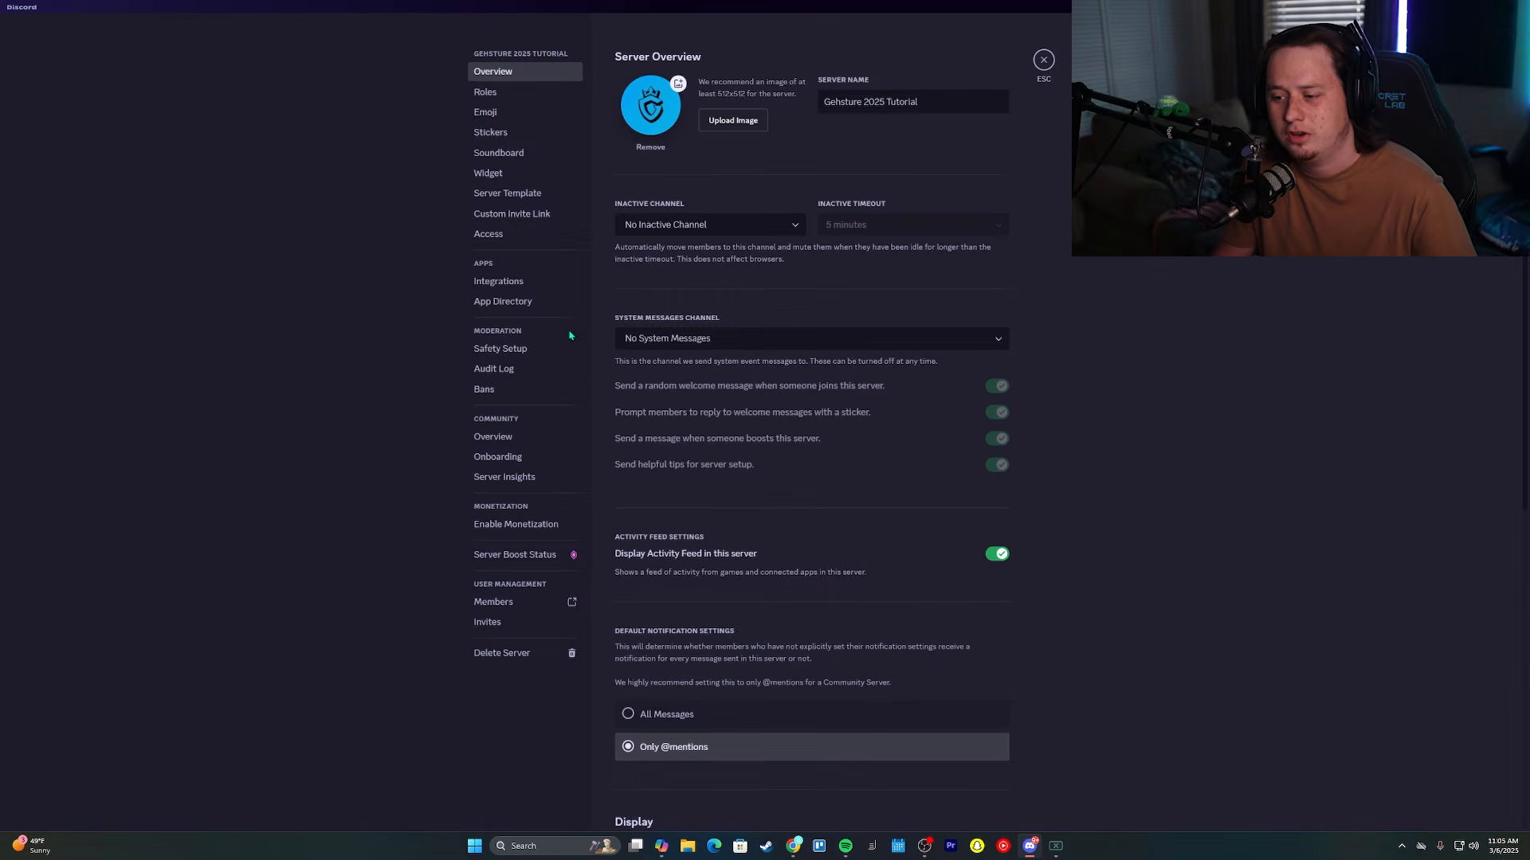
pyautogui.click(488, 233)
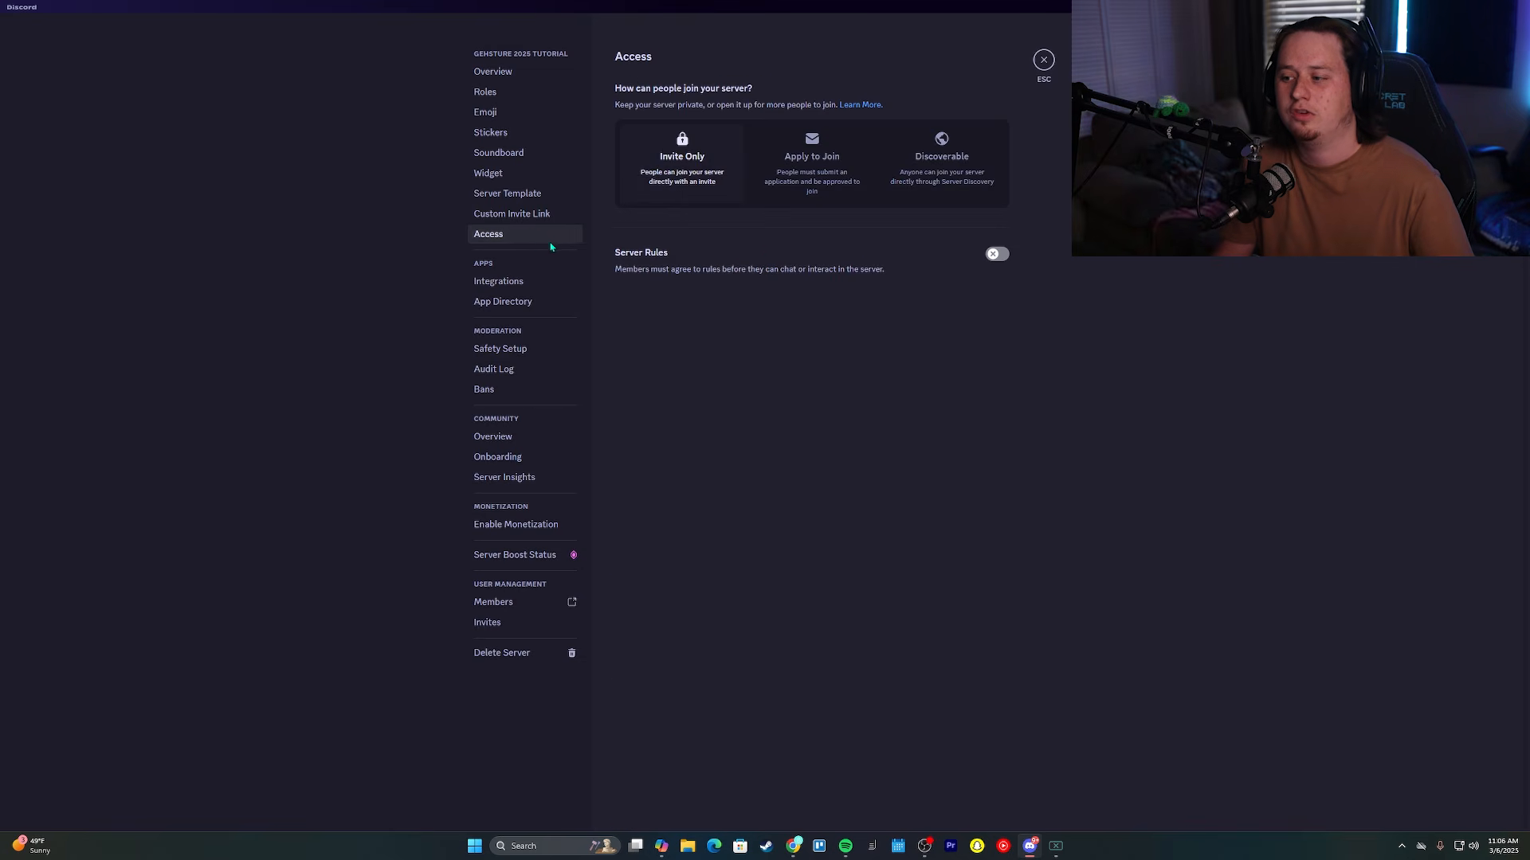
pyautogui.click(530, 459)
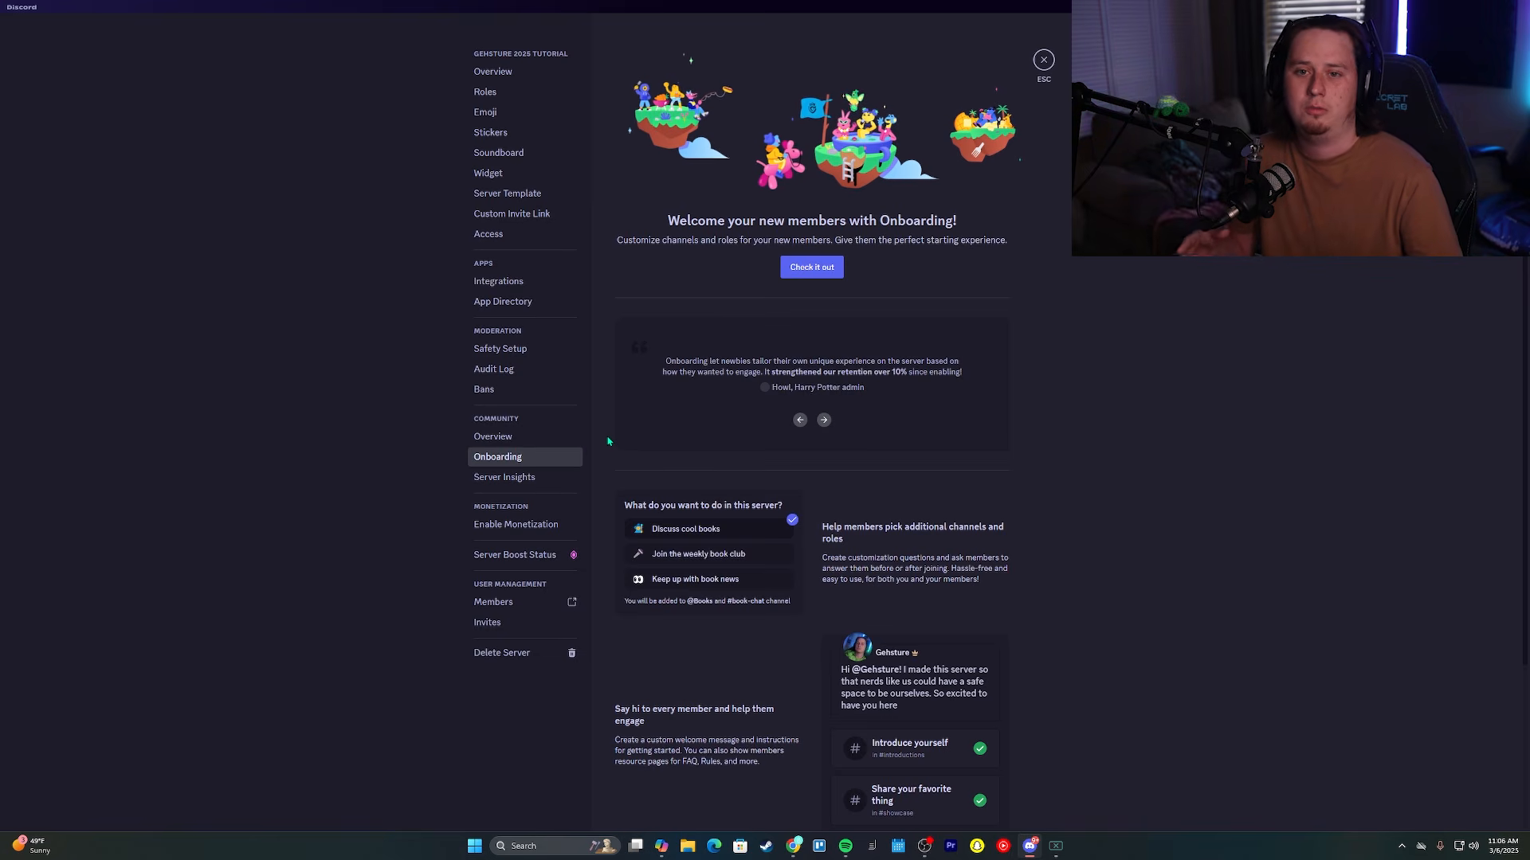
pyautogui.click(510, 235)
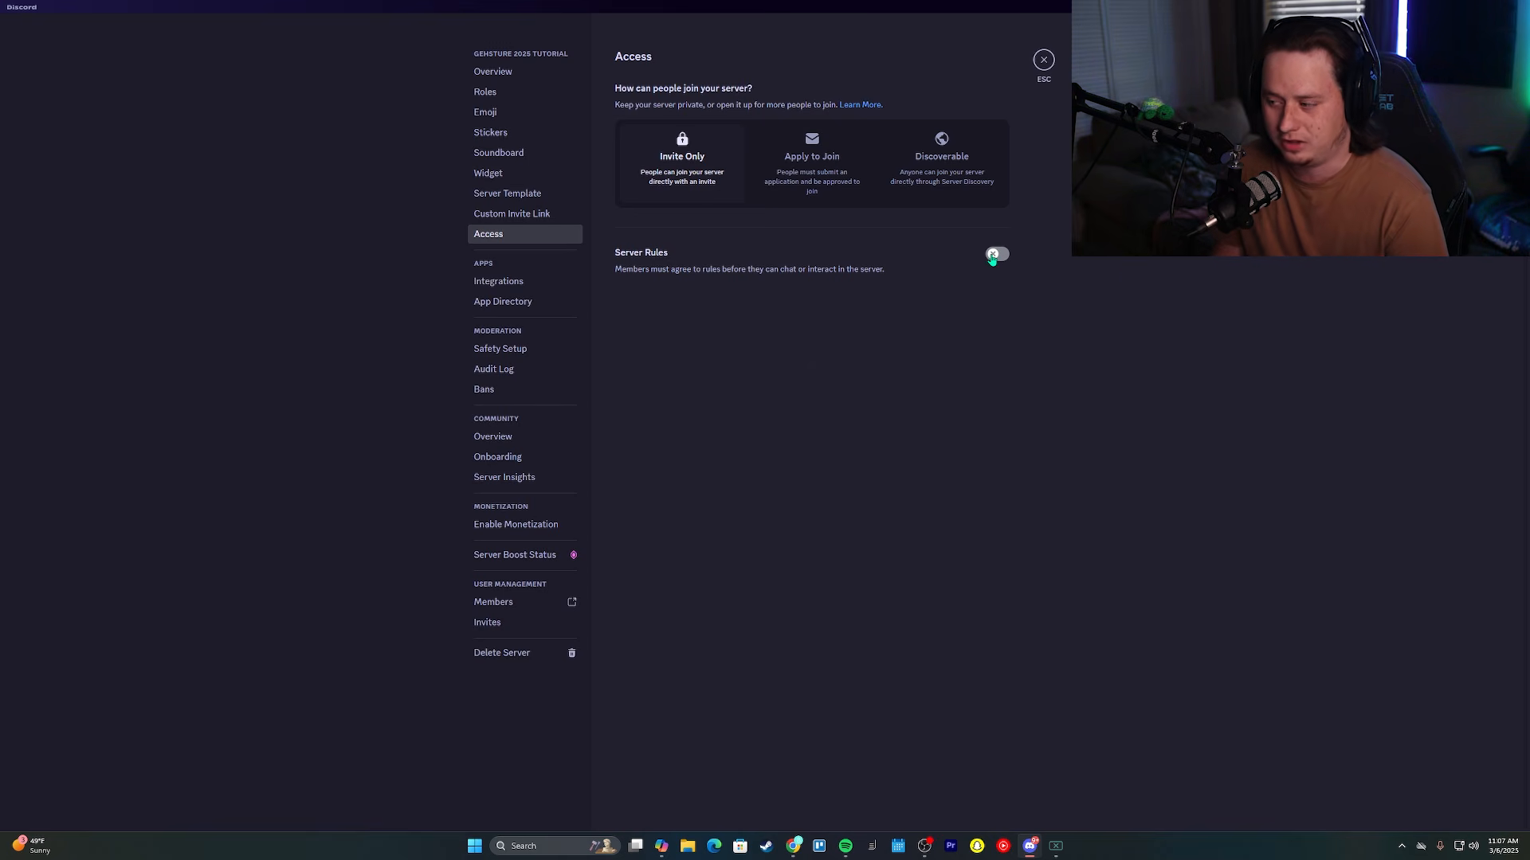
# Enable Server Rules, add the rules "Test 1", "Test 2" and "Test 3", and save the changes.
pyautogui.click(993, 255)
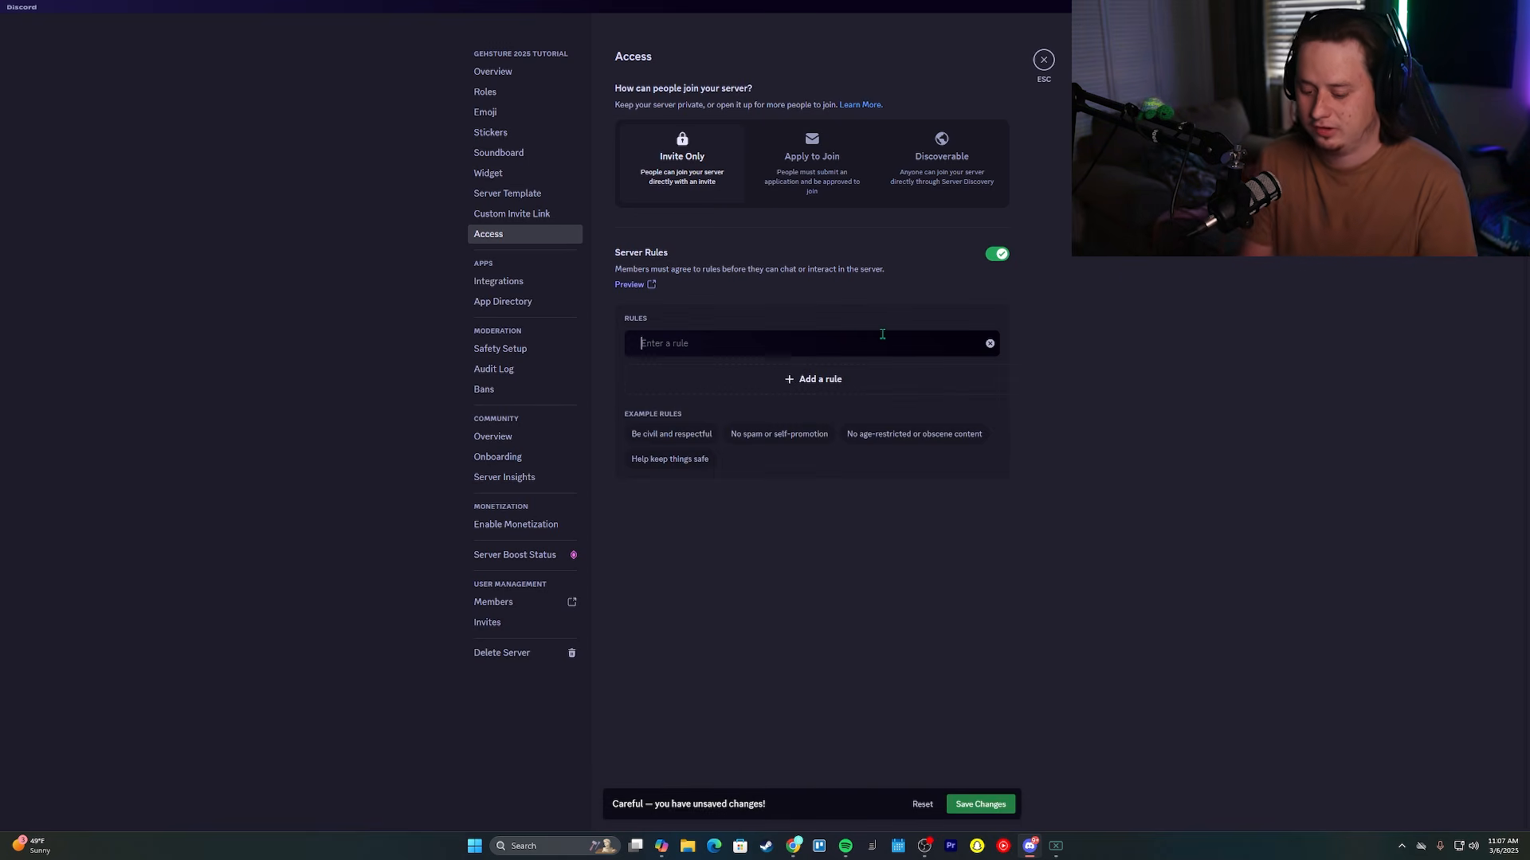
pyautogui.write('Test 1')
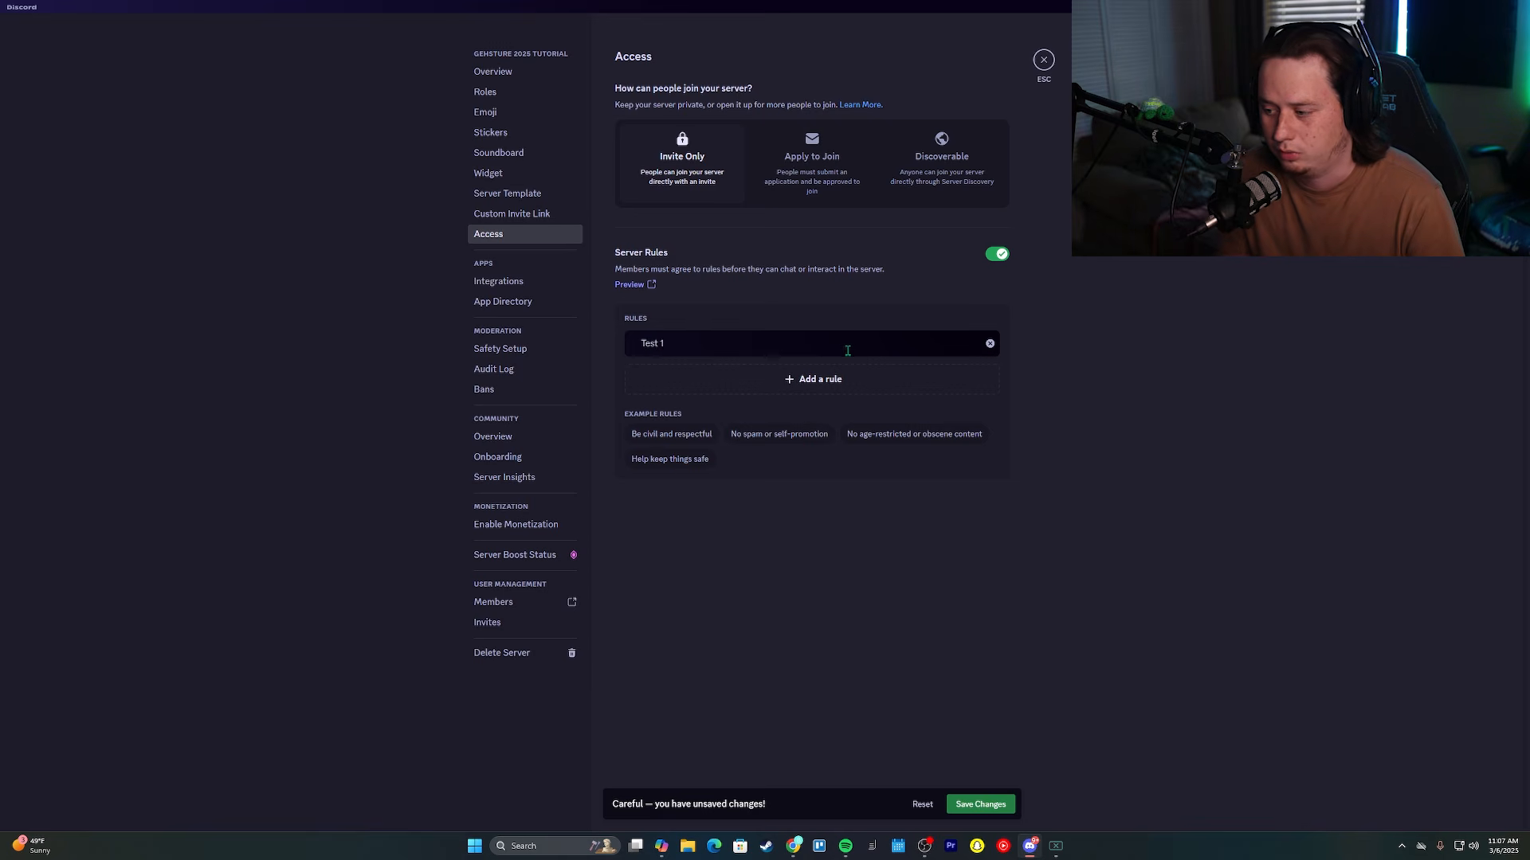
pyautogui.click(838, 380)
pyautogui.write('Test 2')
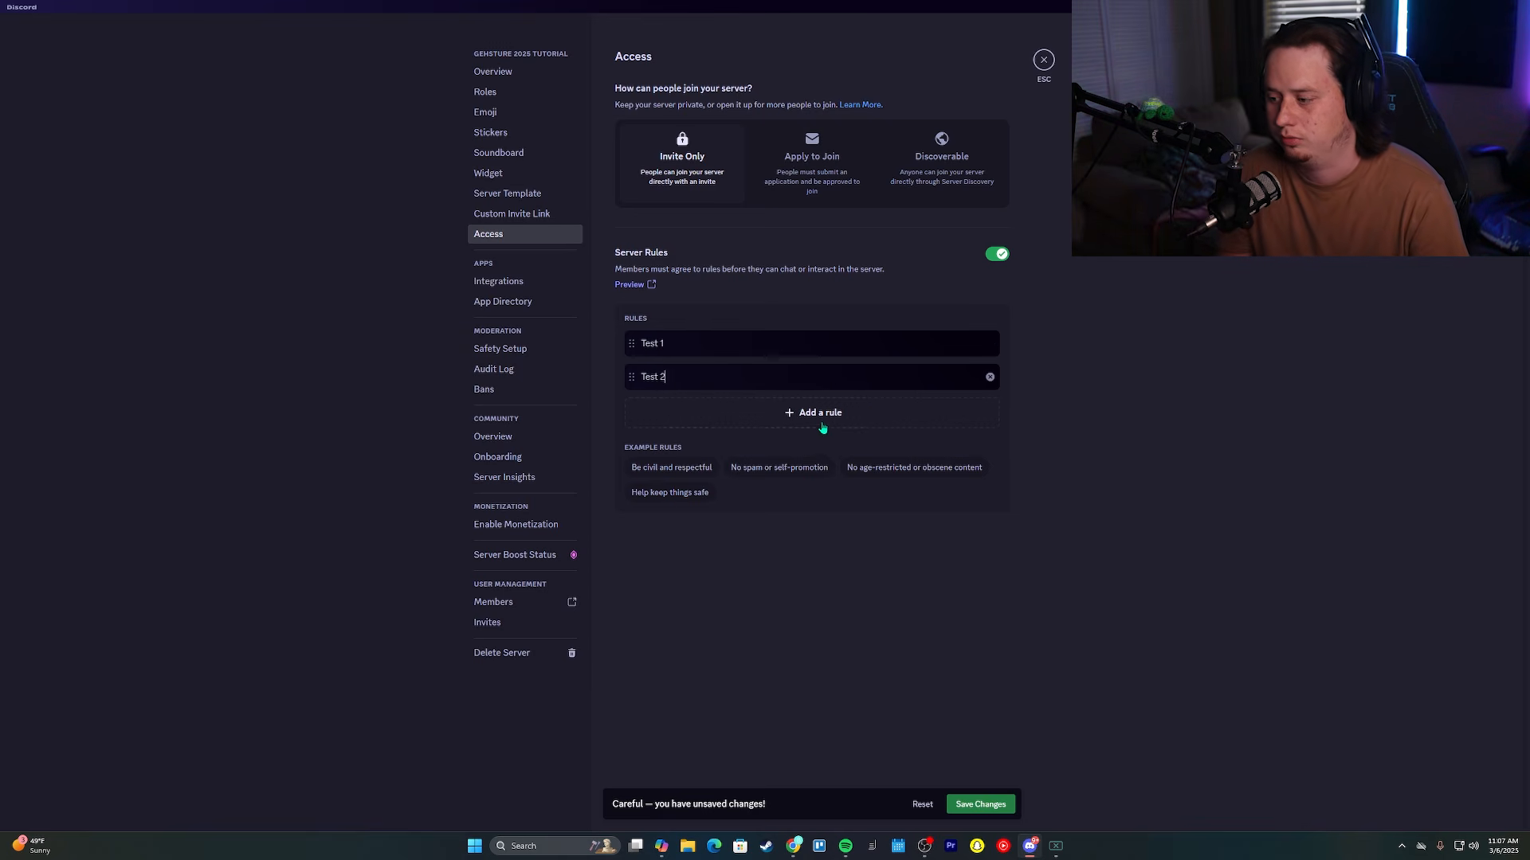
pyautogui.click(822, 427)
pyautogui.write('Test 3')
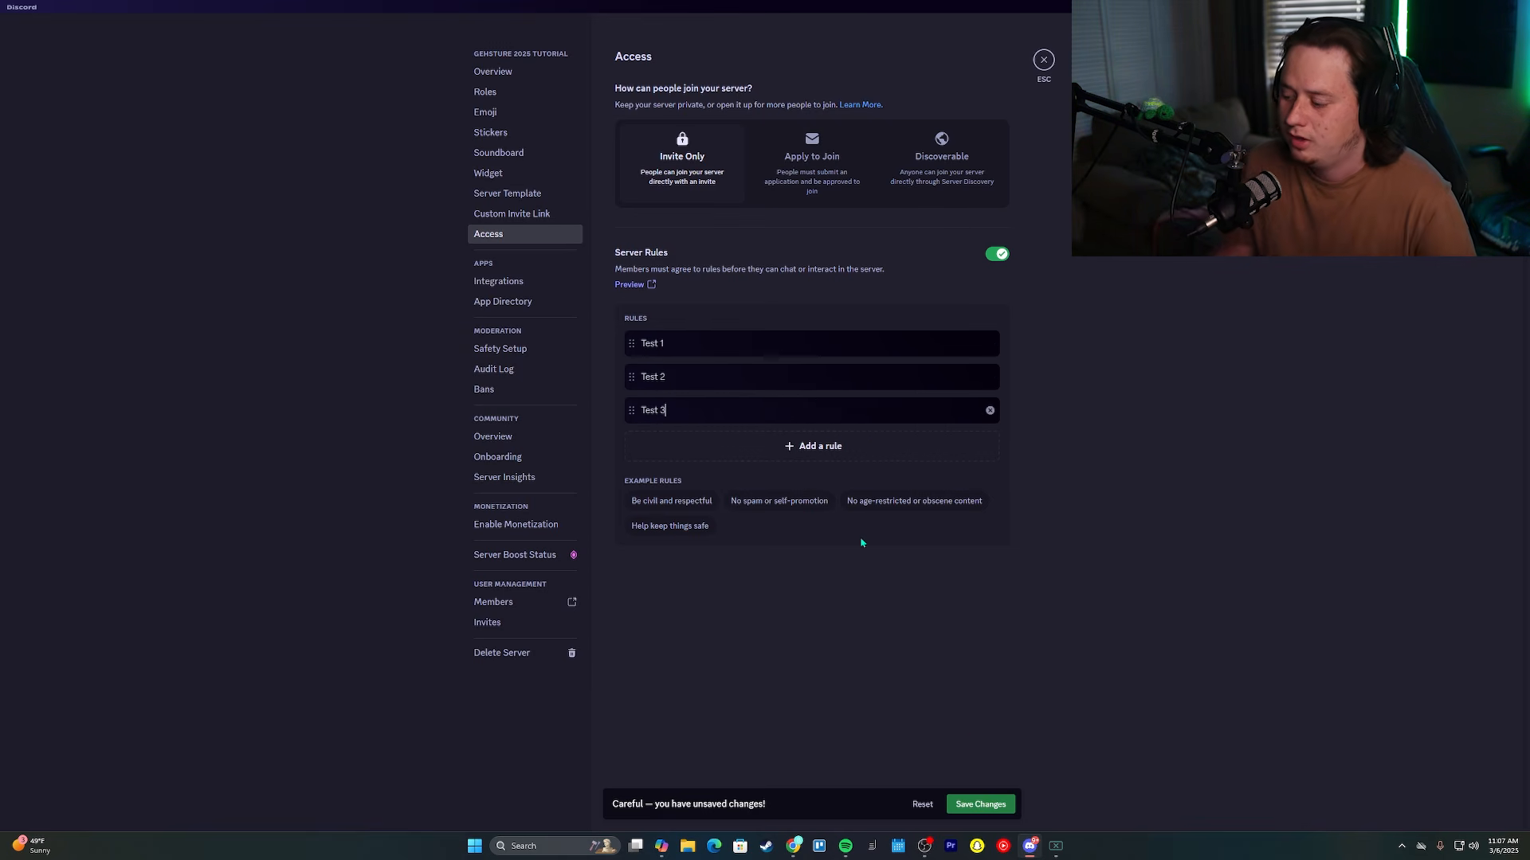
pyautogui.click(980, 804)
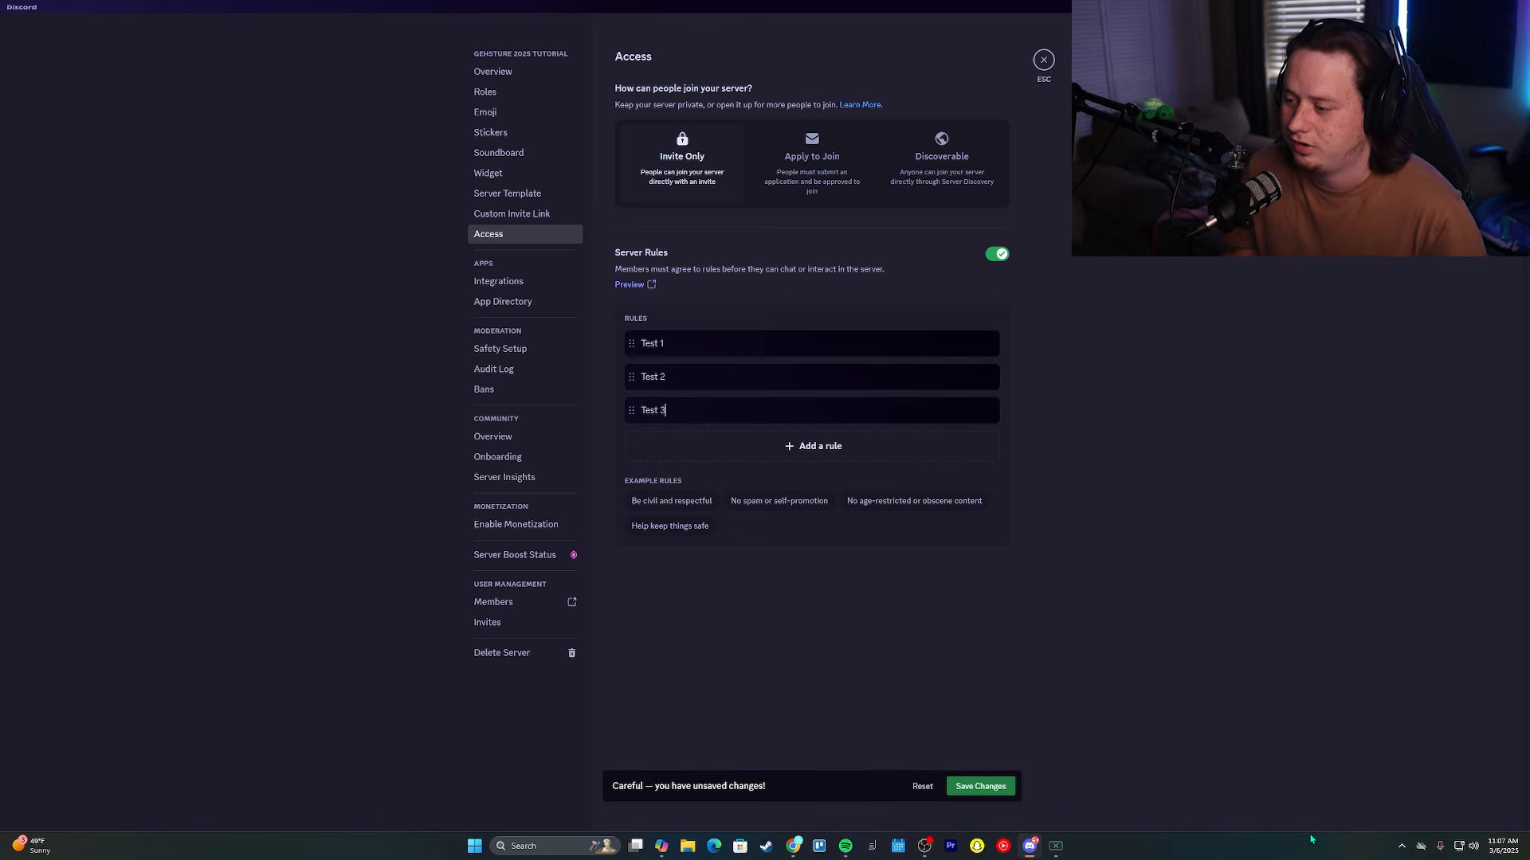
# Preview the rules screen shown to new members, tick the agreement to the rules and close the preview.
pyautogui.click(652, 288)
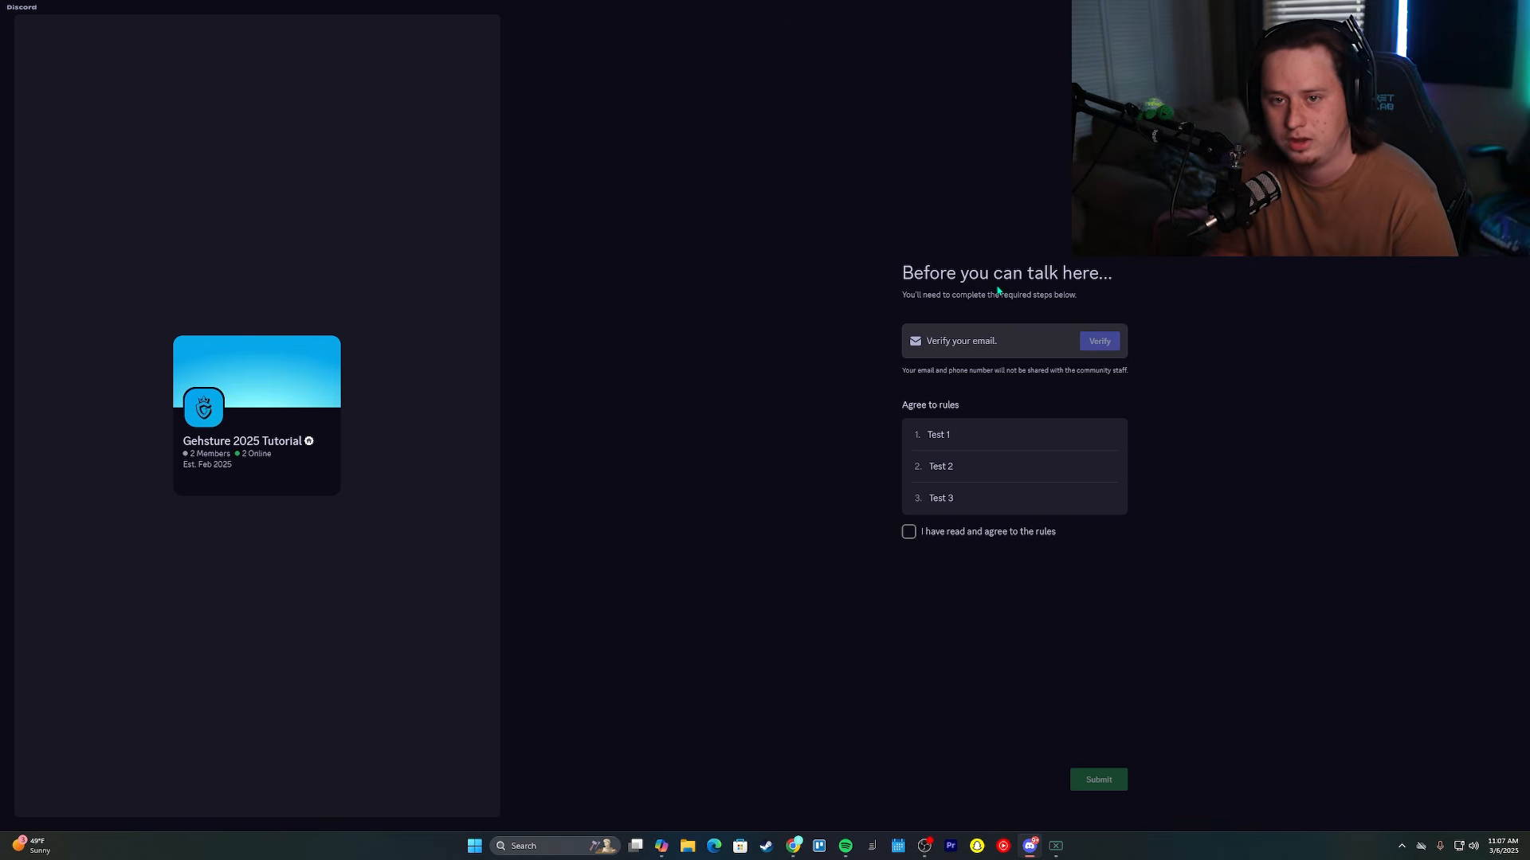
pyautogui.click(946, 534)
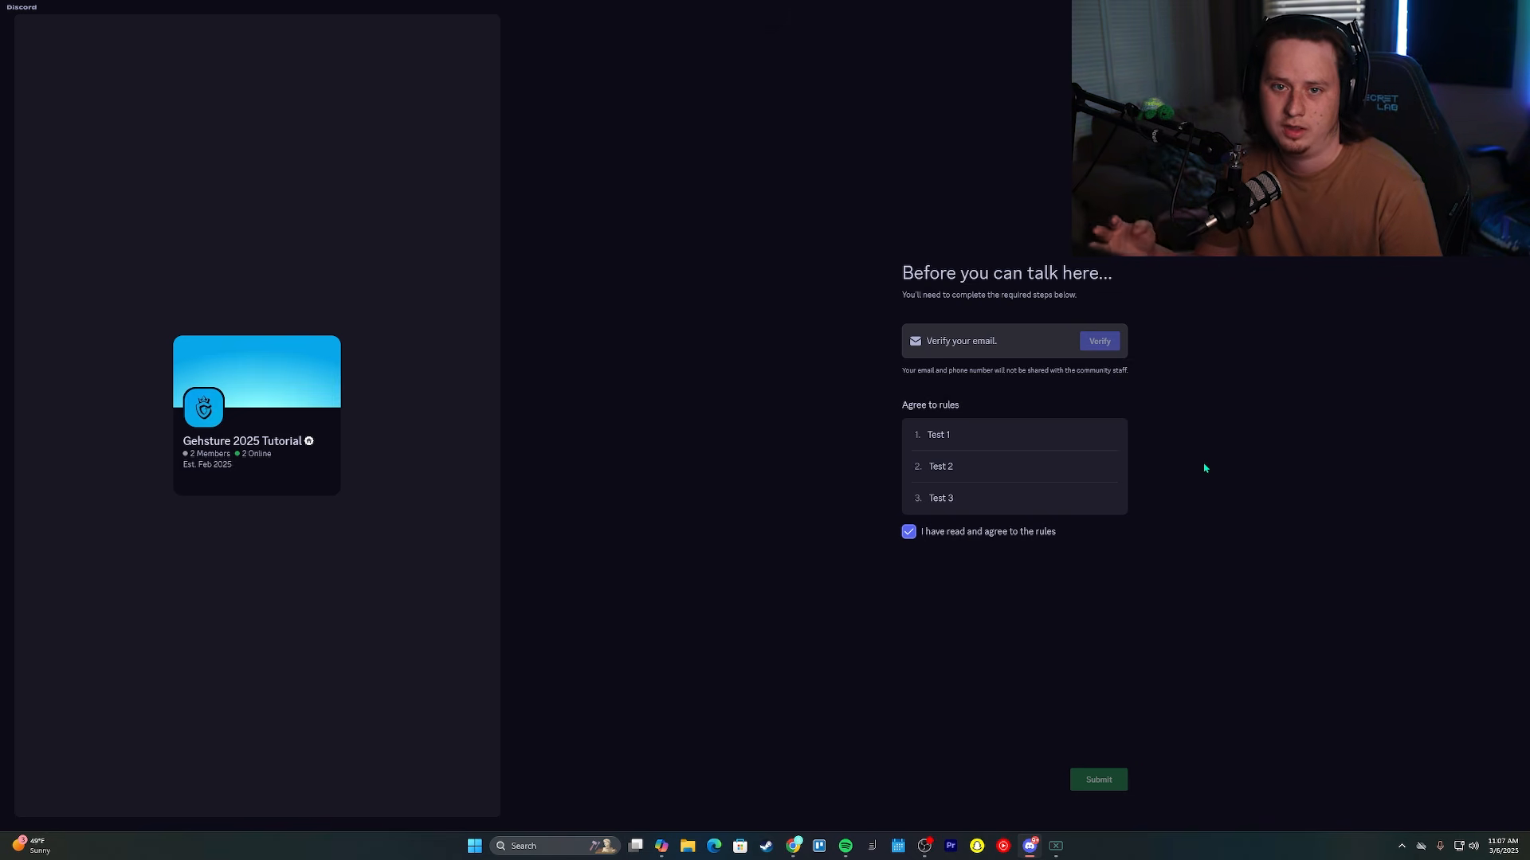
pyautogui.press('Escape')
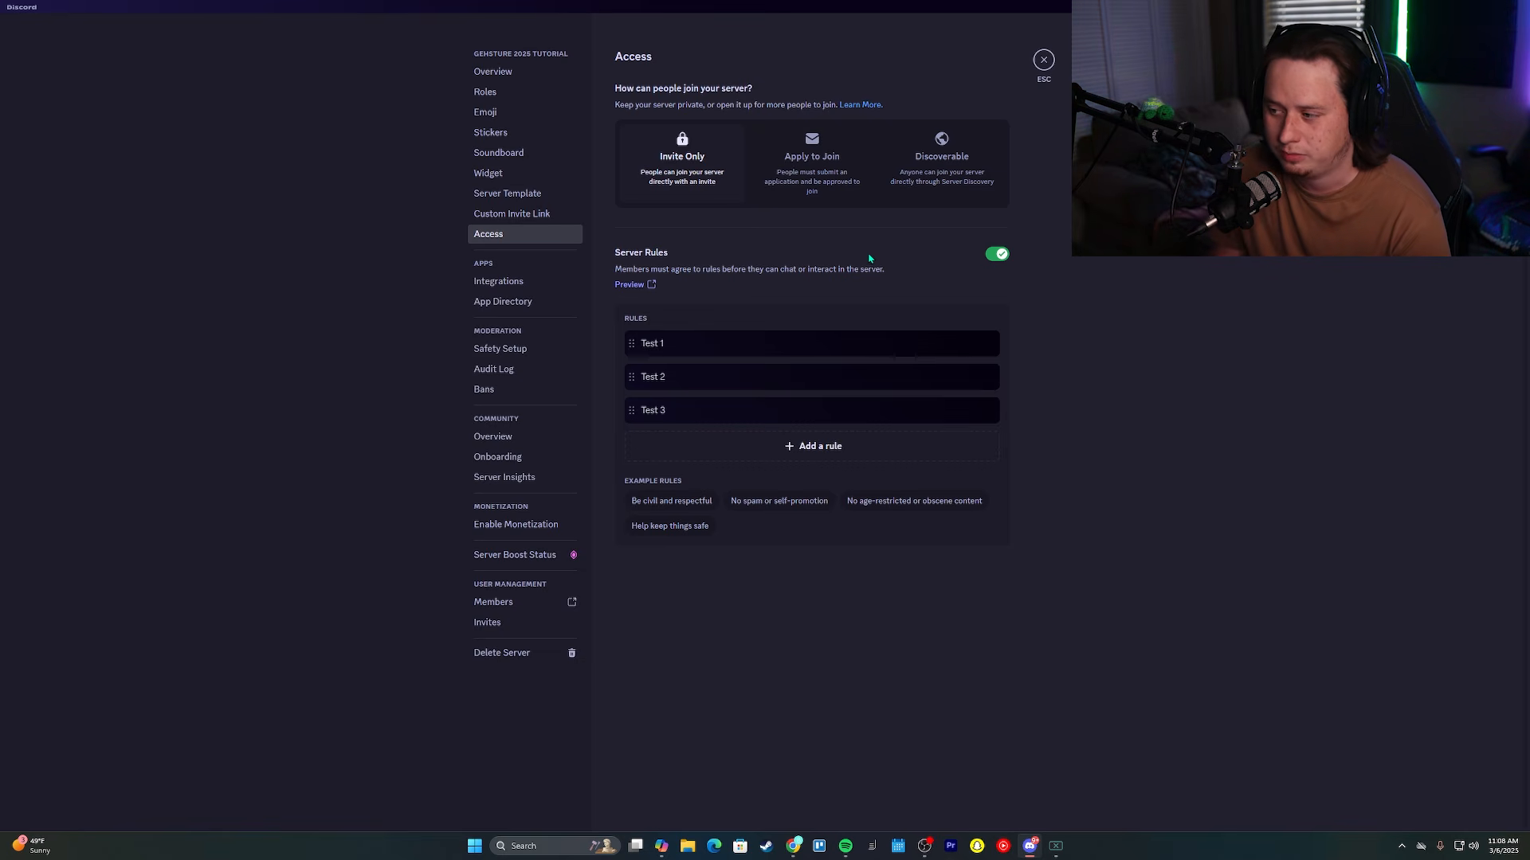
# Switch the server access to Apply to Join, and view the Paragraph question form without saving a question.
pyautogui.click(834, 171)
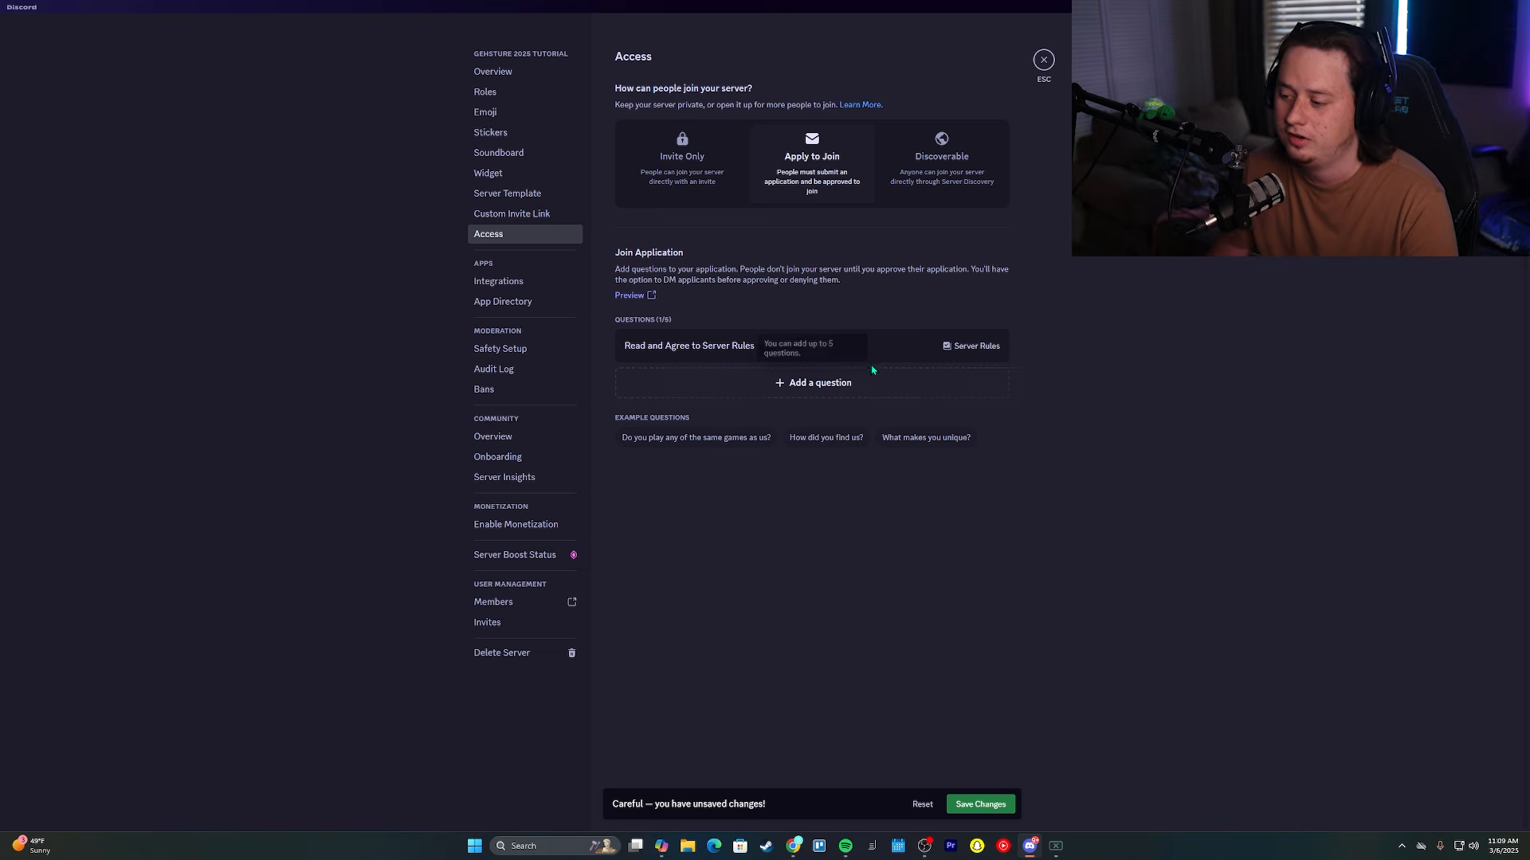
pyautogui.click(830, 374)
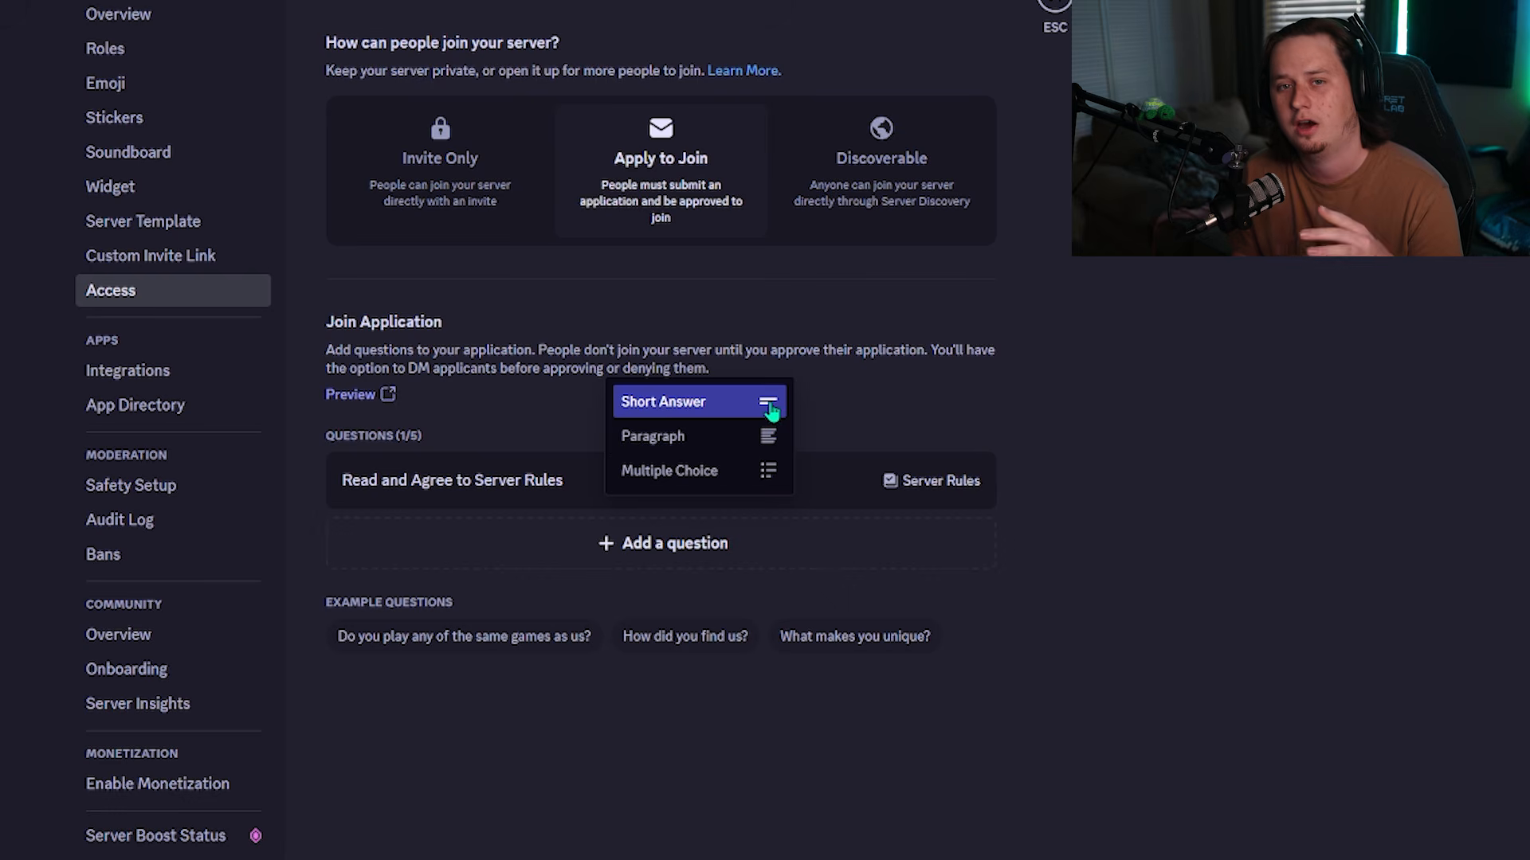
pyautogui.click(778, 436)
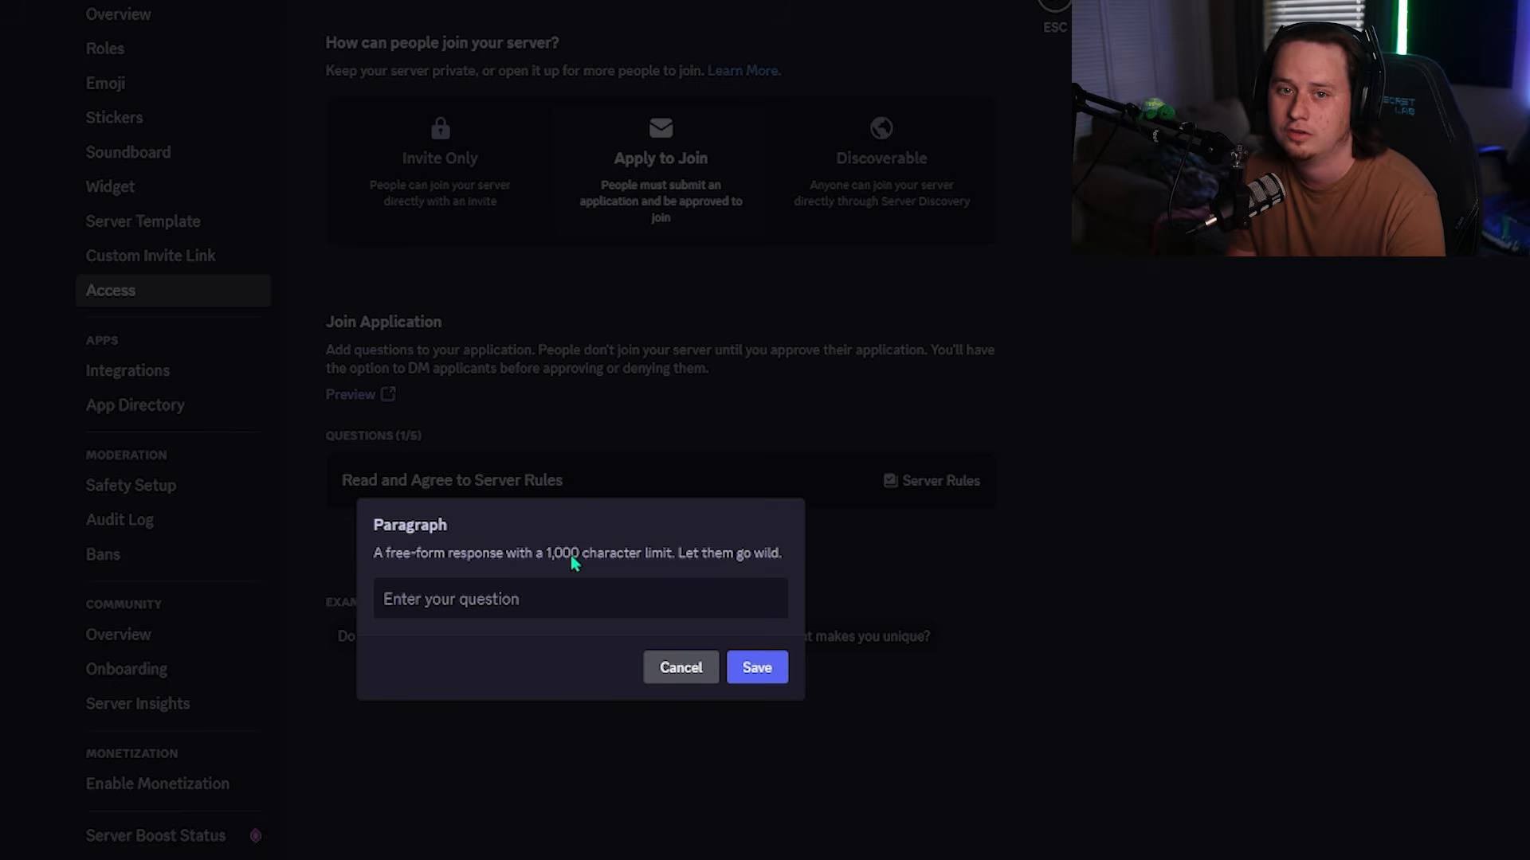
pyautogui.click(670, 468)
pyautogui.scroll(-2, 655, 488)
# Start a Multiple Choice application question and extend it to eight answer options.
pyautogui.click(614, 430)
pyautogui.click(679, 386)
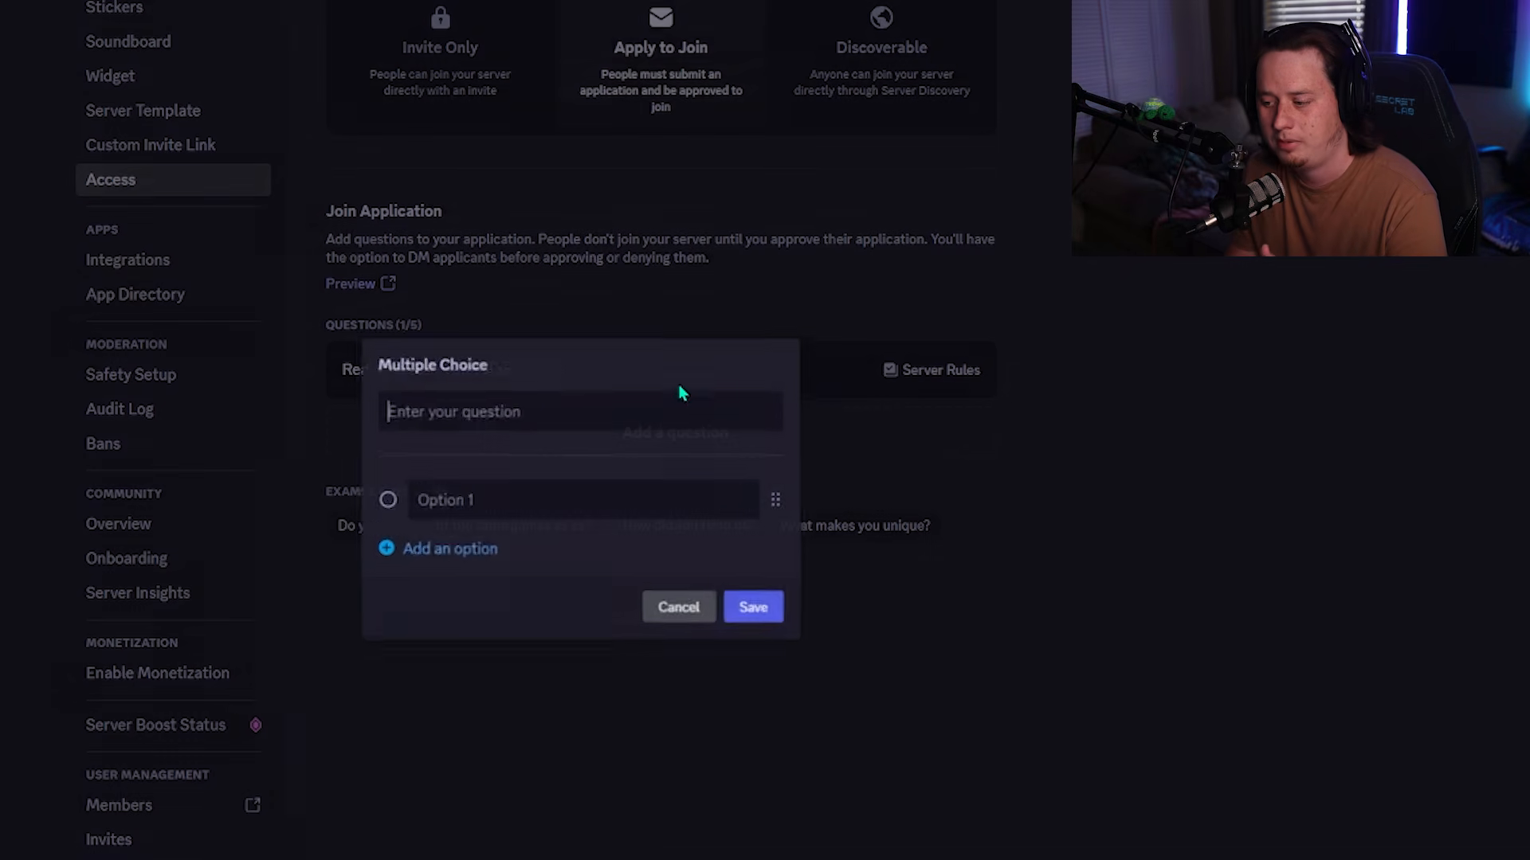
pyautogui.click(468, 563)
pyautogui.click(470, 576)
pyautogui.click(472, 603)
pyautogui.click(474, 630)
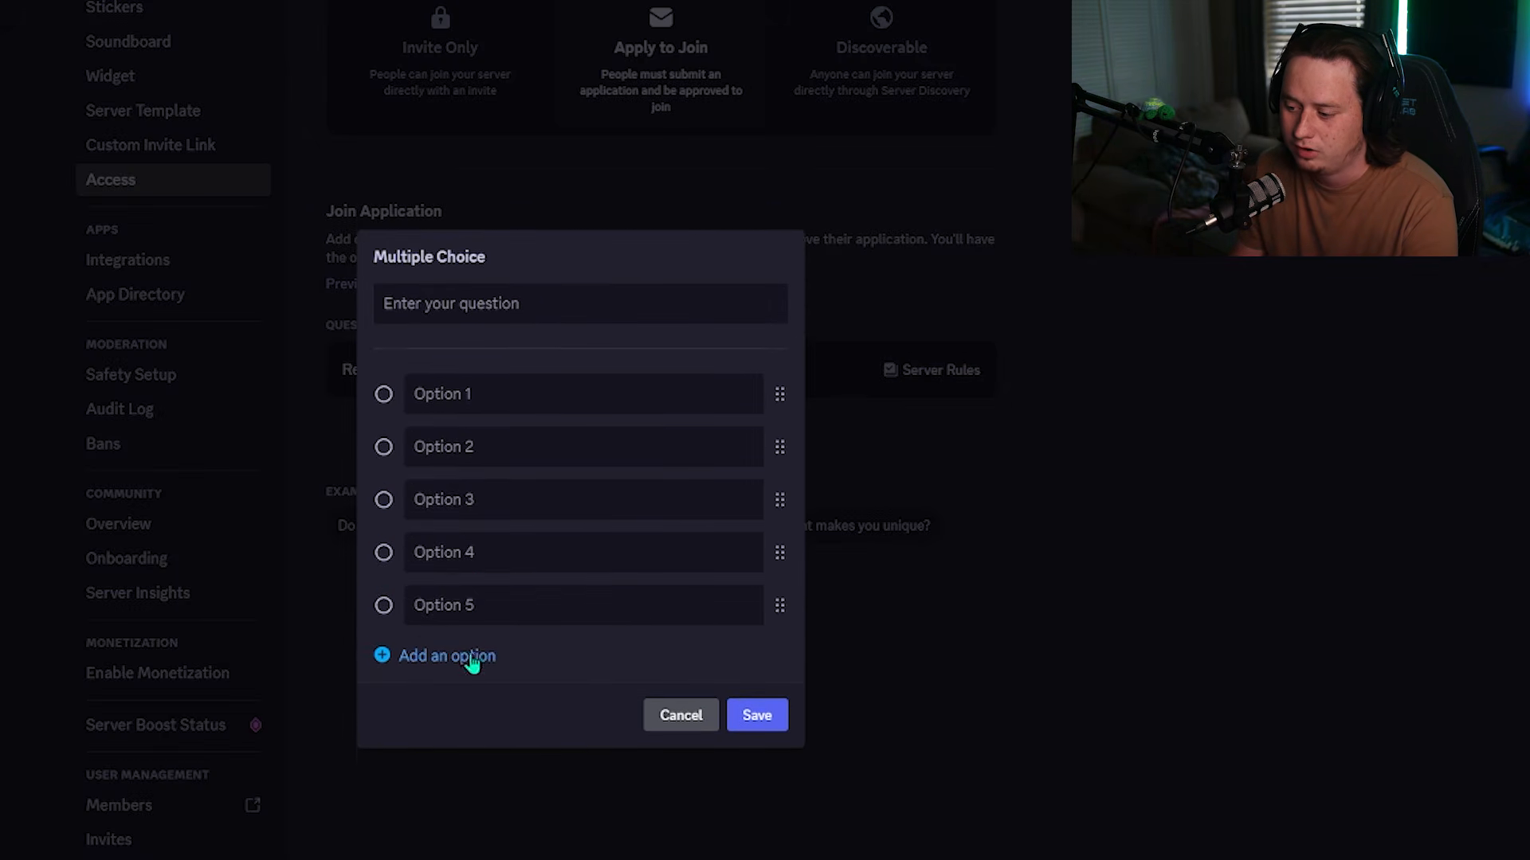
pyautogui.click(468, 656)
pyautogui.click(461, 690)
pyautogui.click(458, 711)
pyautogui.click(482, 701)
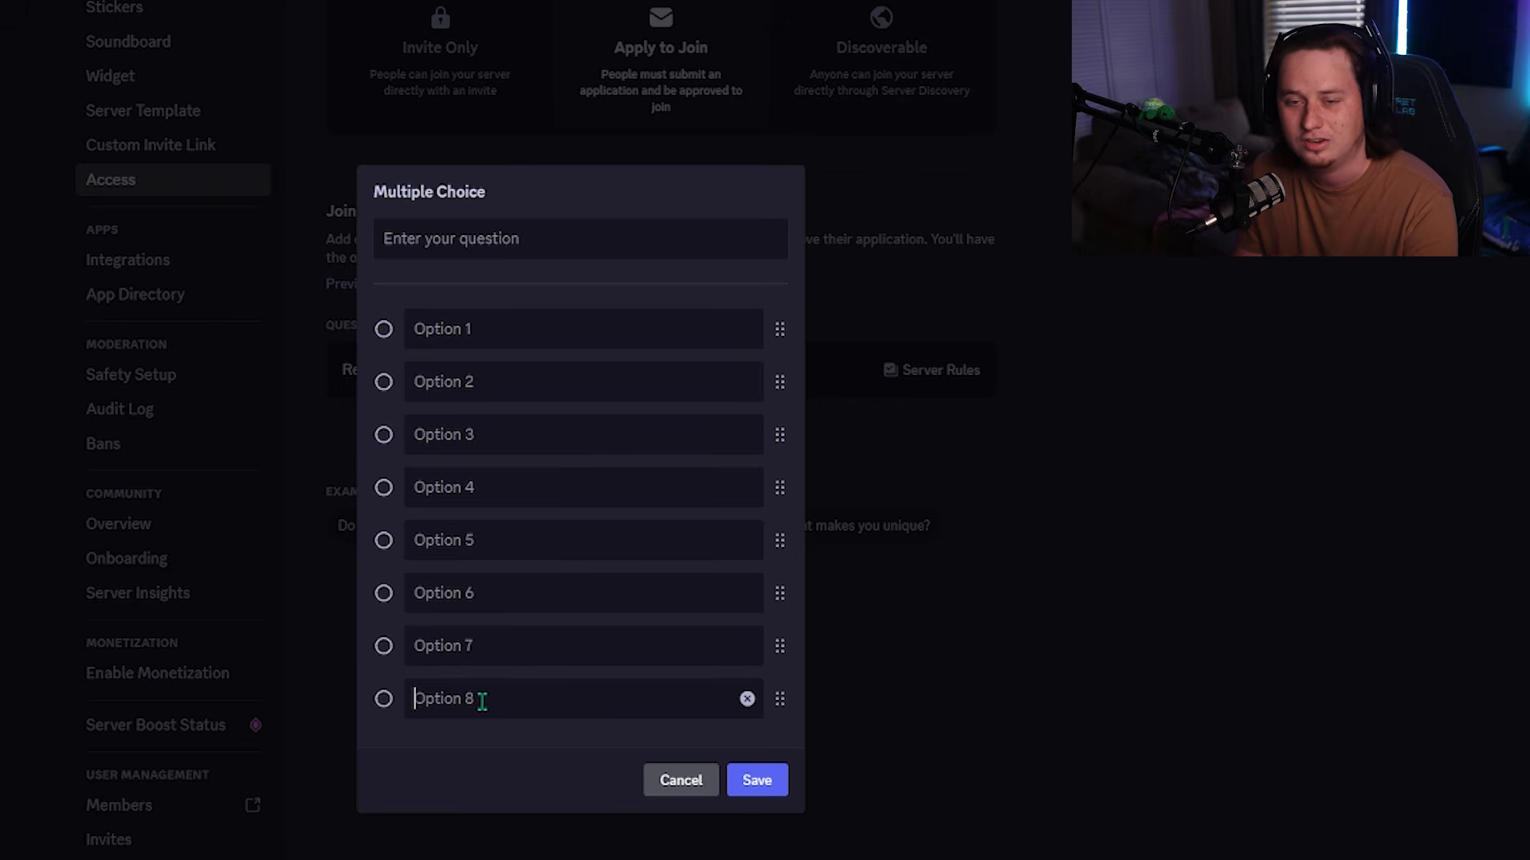
pyautogui.click(499, 238)
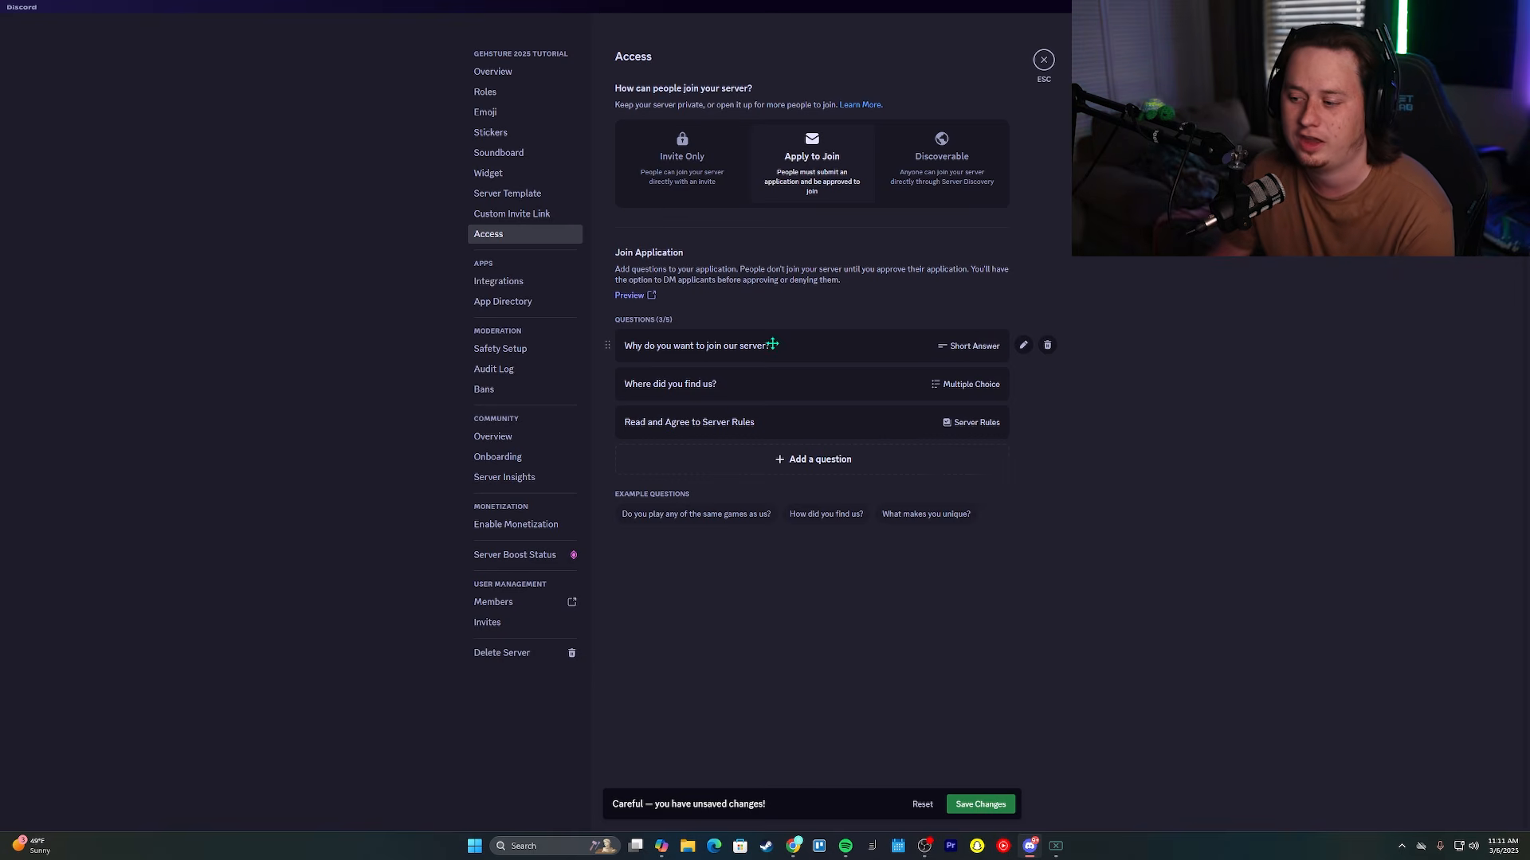
# Open the "Where did you find us?" question for editing, review its wording and answer options, and close it unchanged.
pyautogui.moveTo(1016, 394)
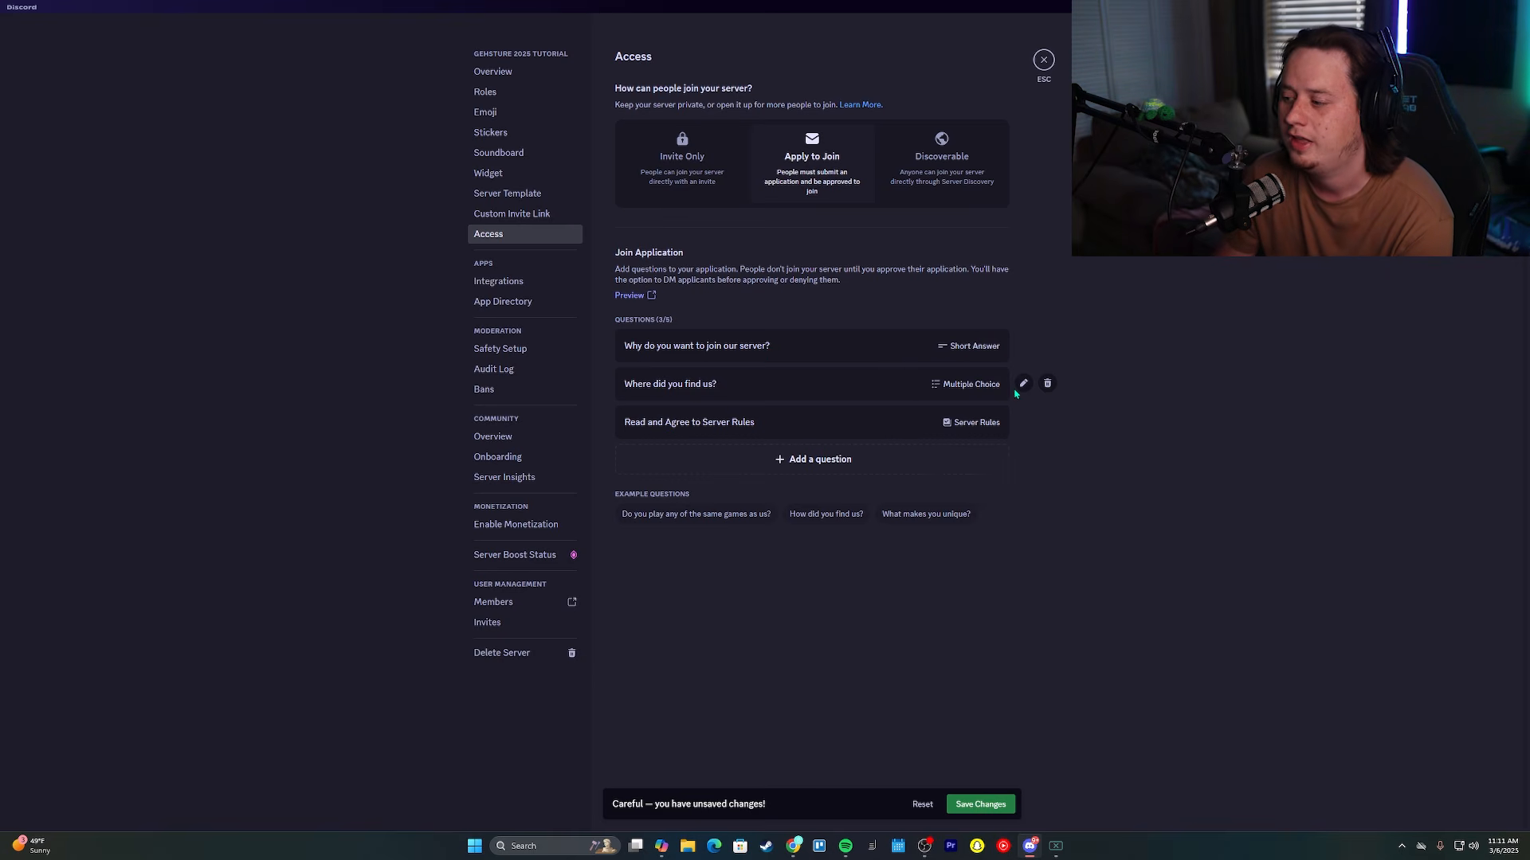
pyautogui.click(1023, 383)
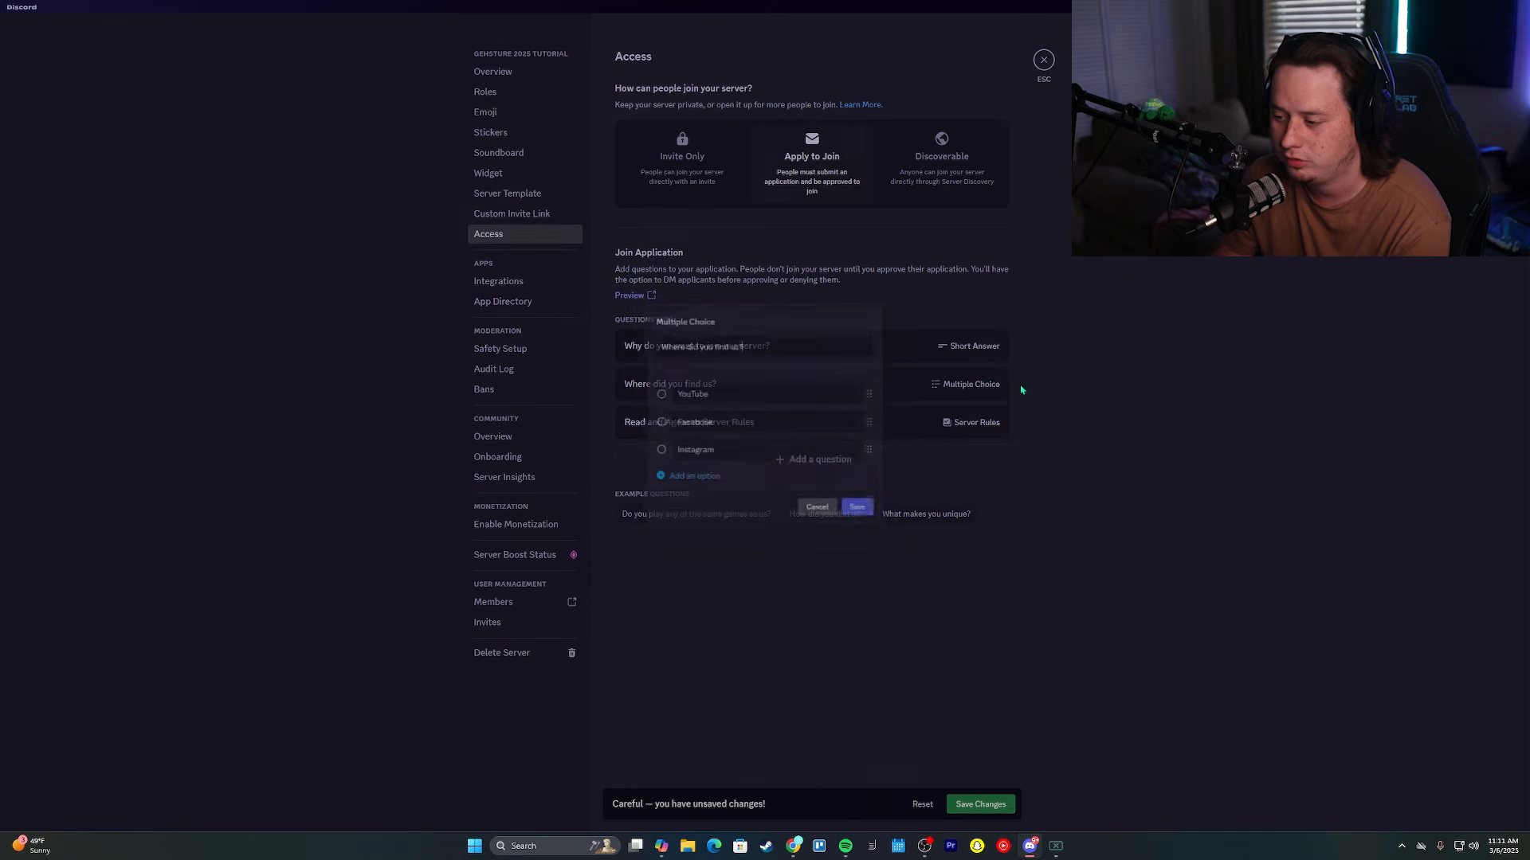
pyautogui.moveTo(741, 338); pyautogui.dragTo(646, 351)
pyautogui.click(746, 342)
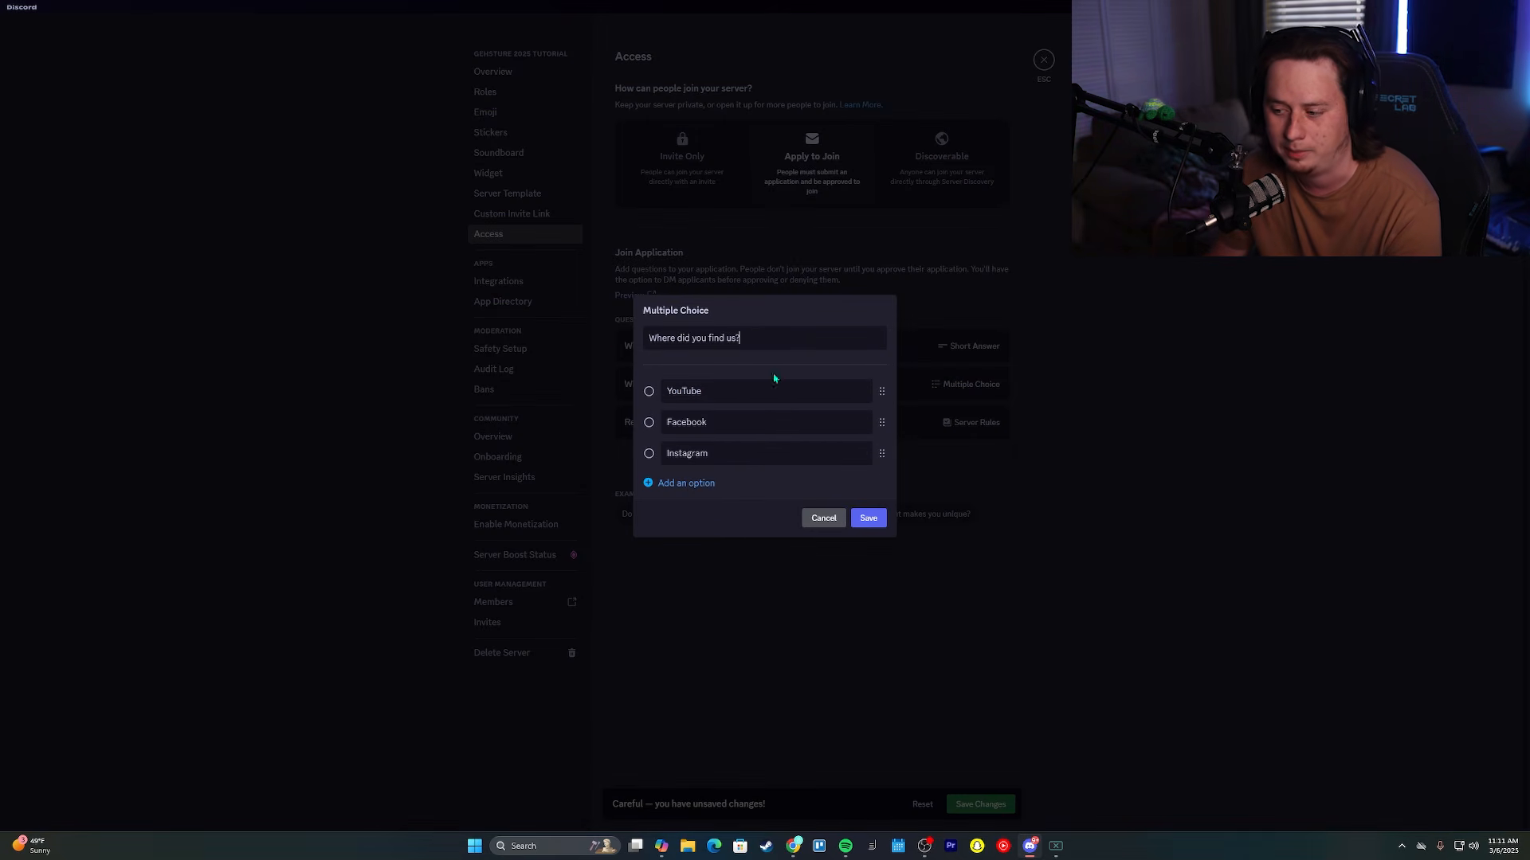
pyautogui.click(823, 260)
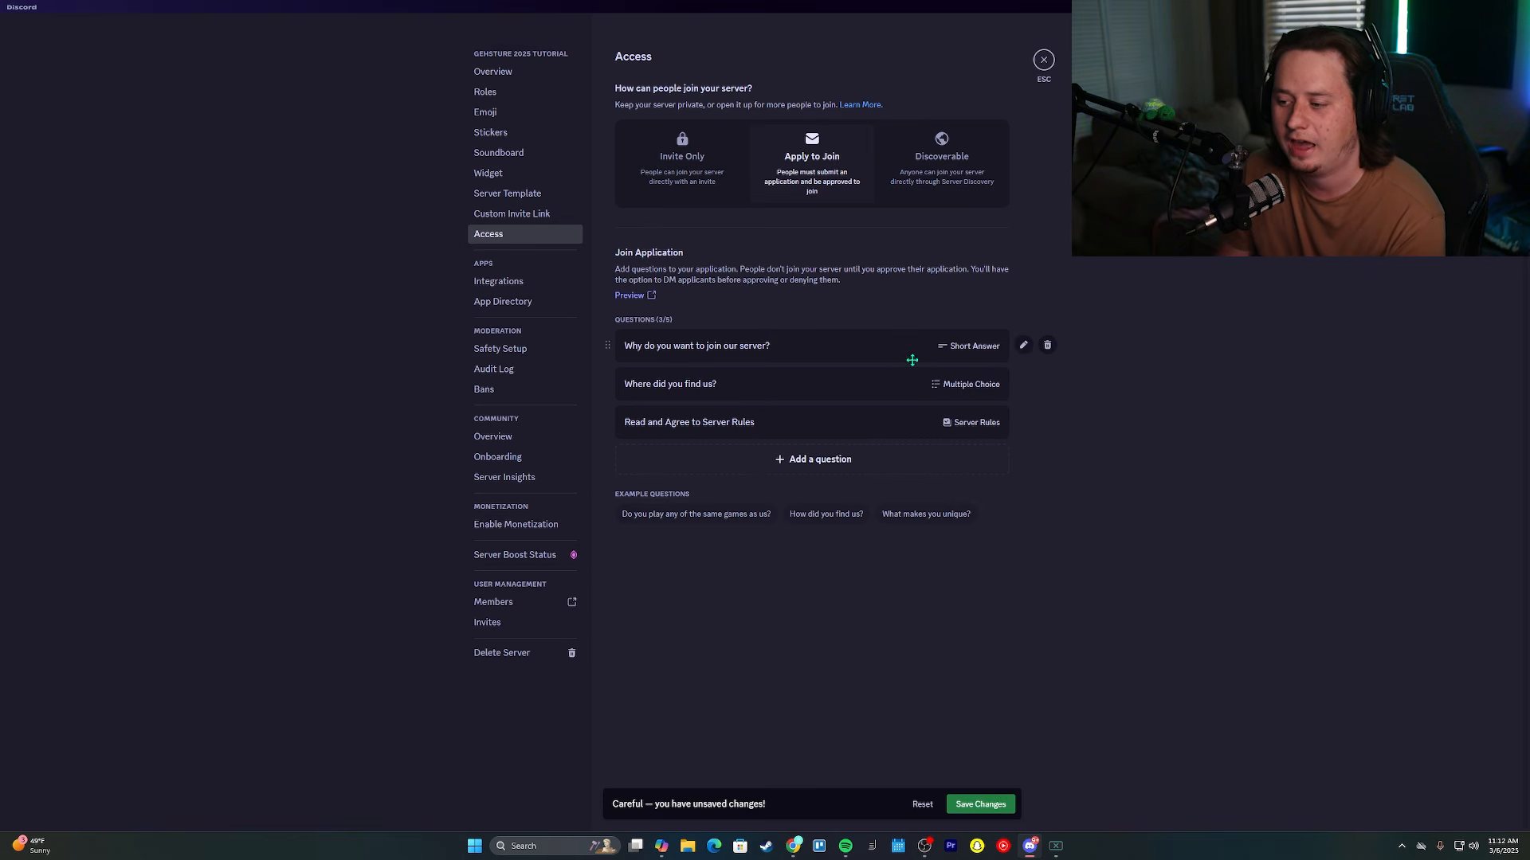
# Preview the join application, choose Facebook for where they found the server, tick the rules agreement and close the preview.
pyautogui.click(650, 298)
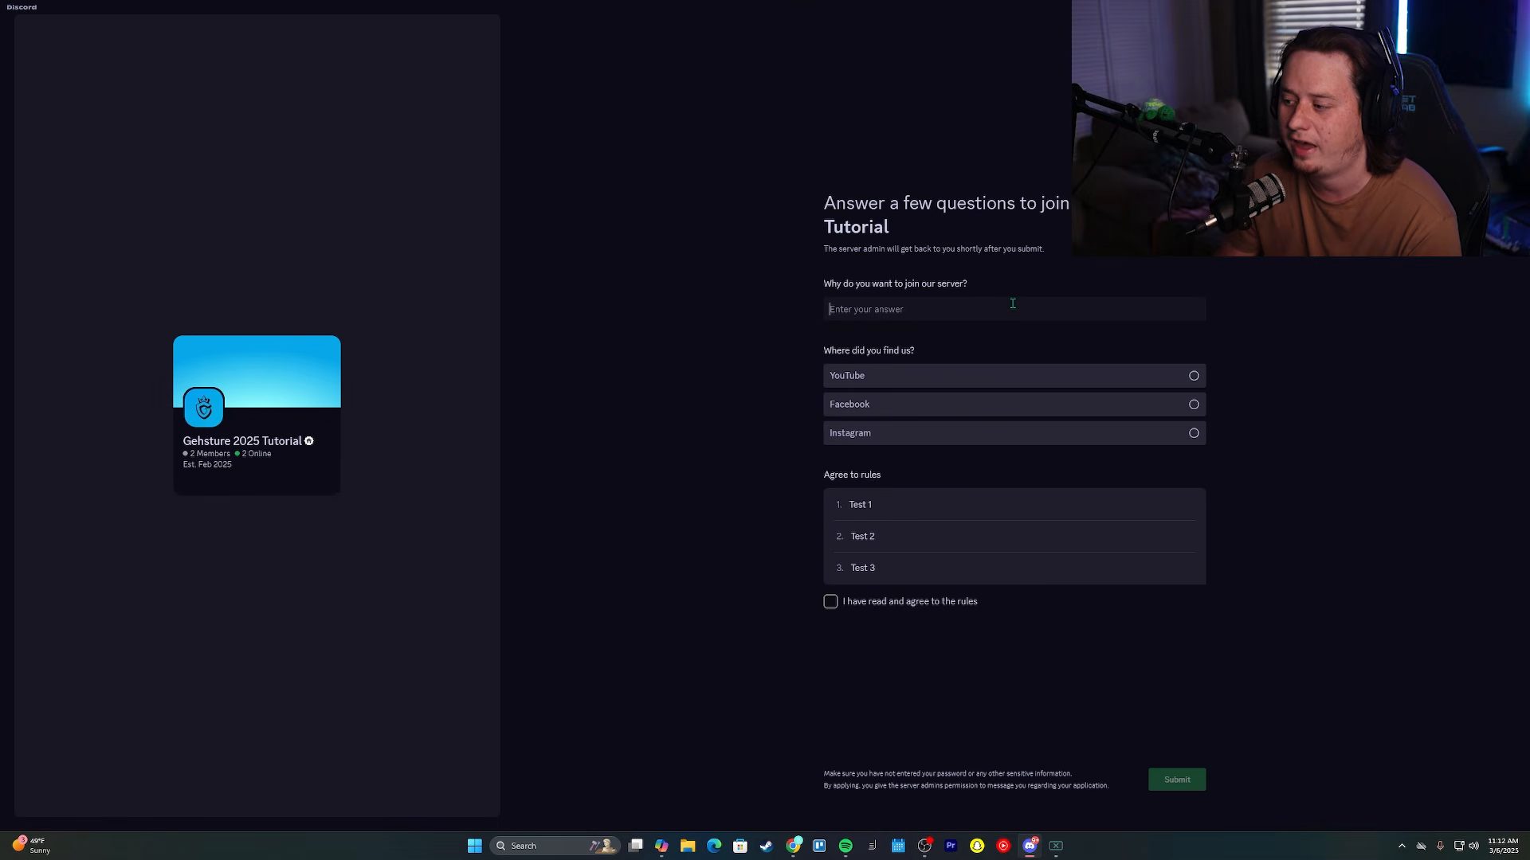
pyautogui.click(994, 381)
pyautogui.click(994, 407)
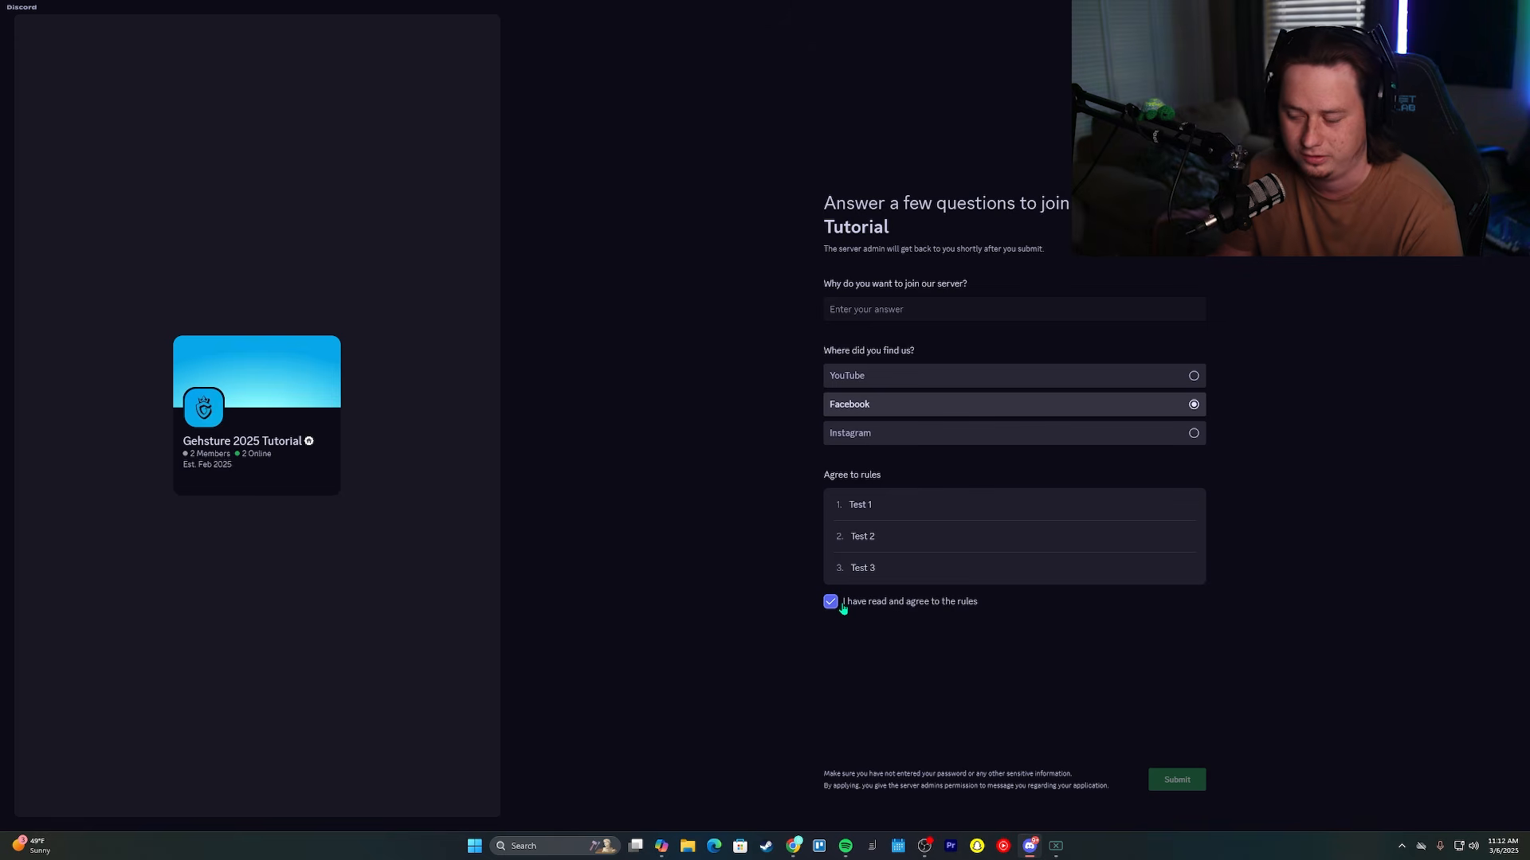
pyautogui.press('Escape')
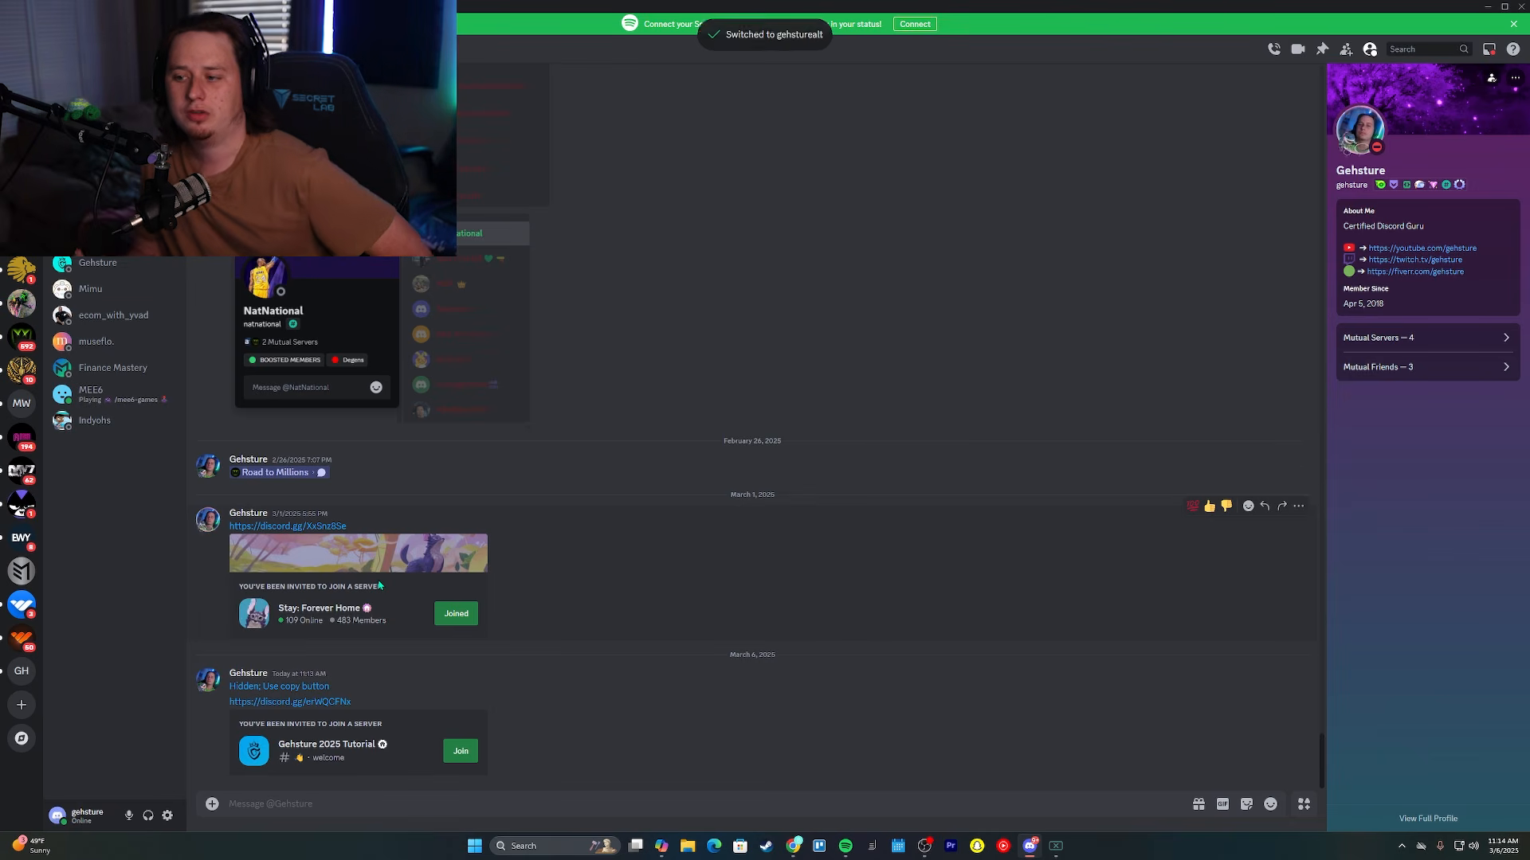
# From the alternate account, apply through the Gehsture 2025 Tutorial invite with "Testing Features", YouTube and rules agreement, and open the server.
pyautogui.click(464, 754)
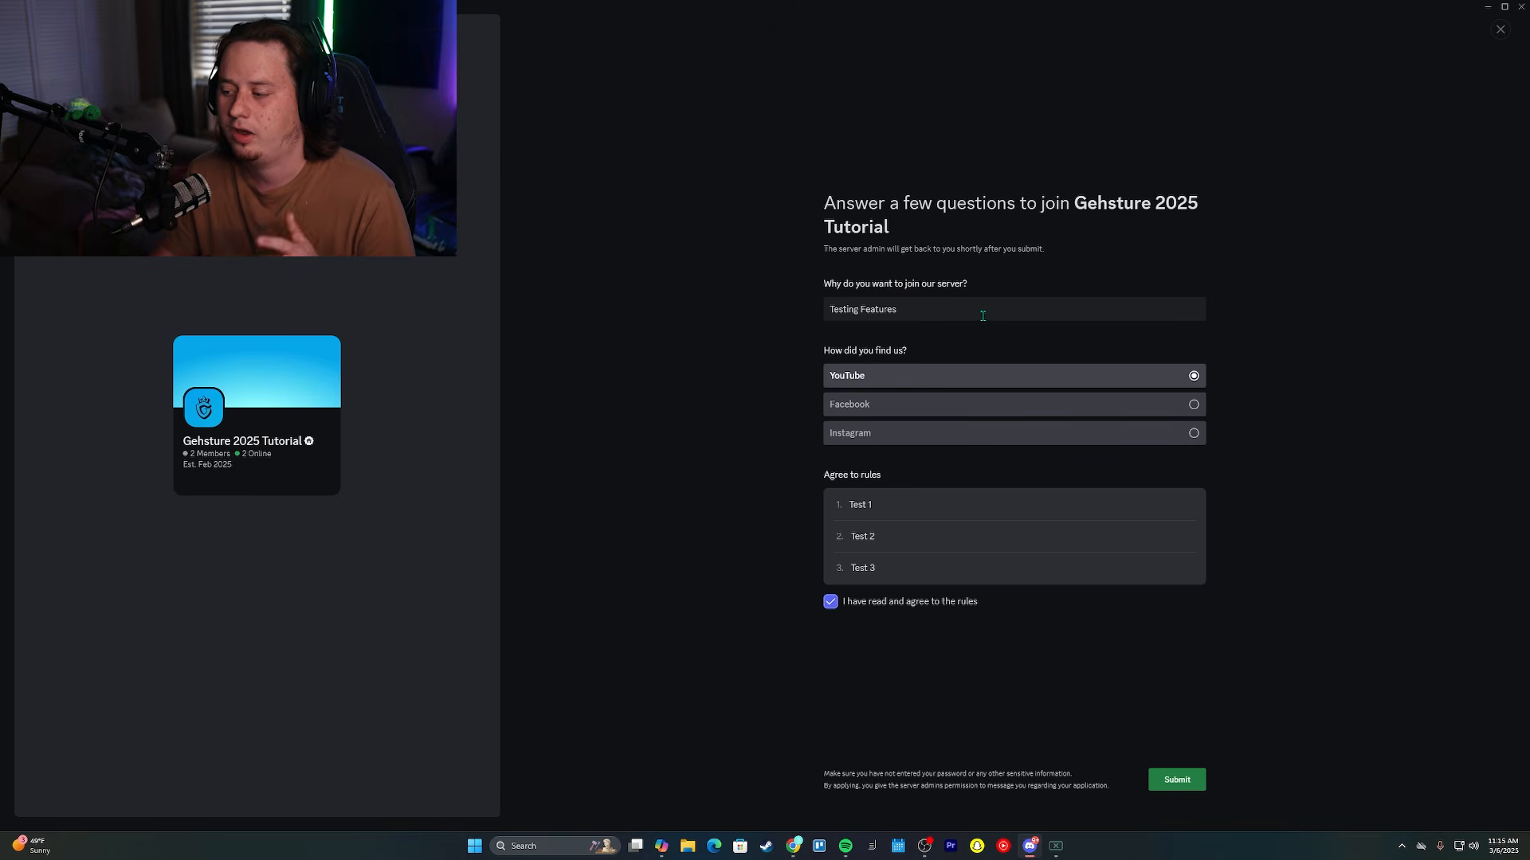
pyautogui.tripleClick(926, 309)
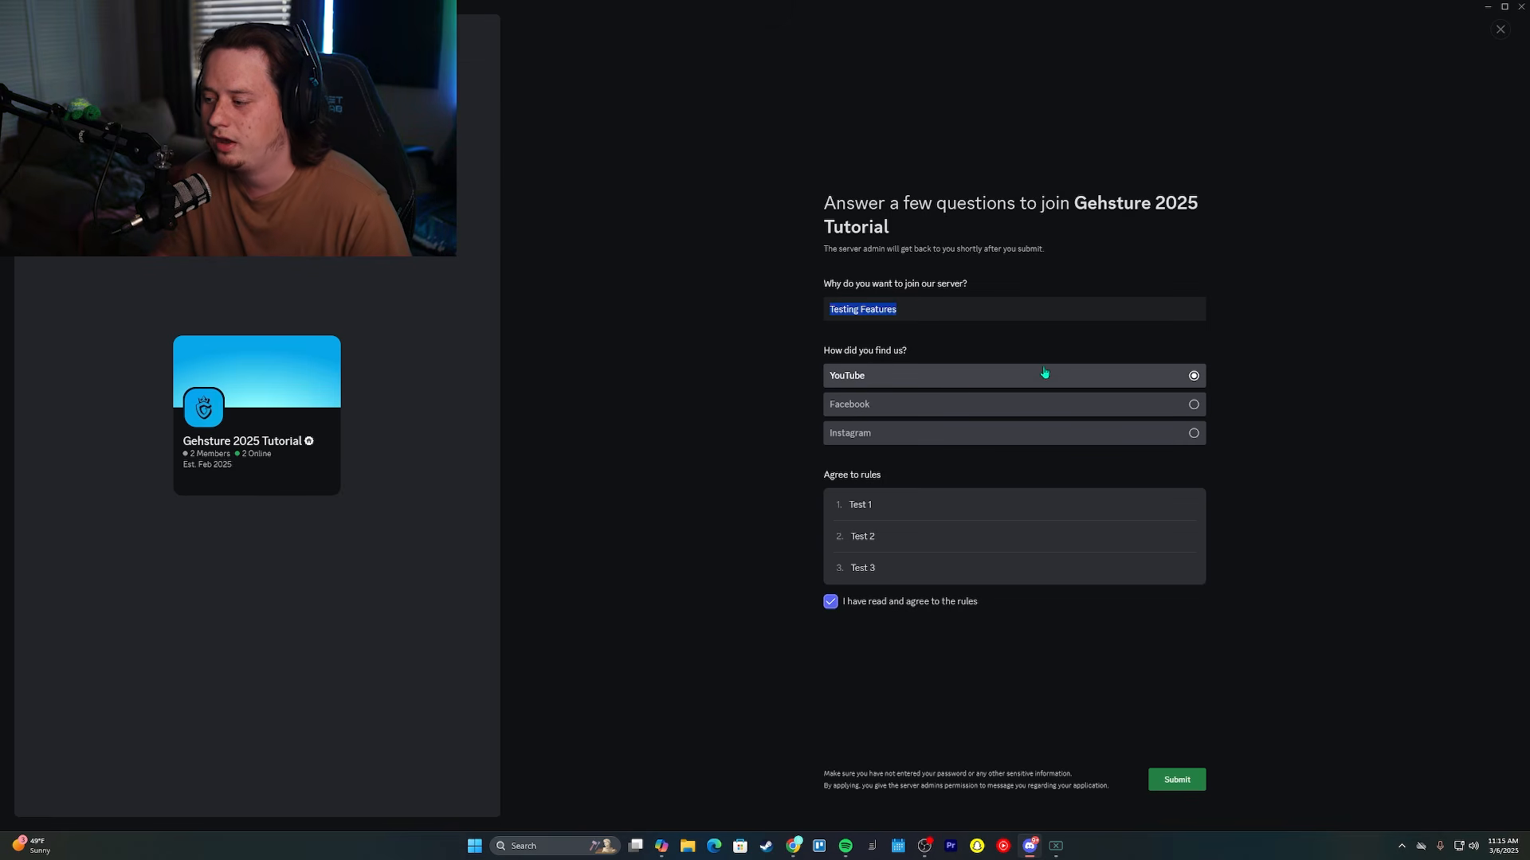
pyautogui.click(894, 353)
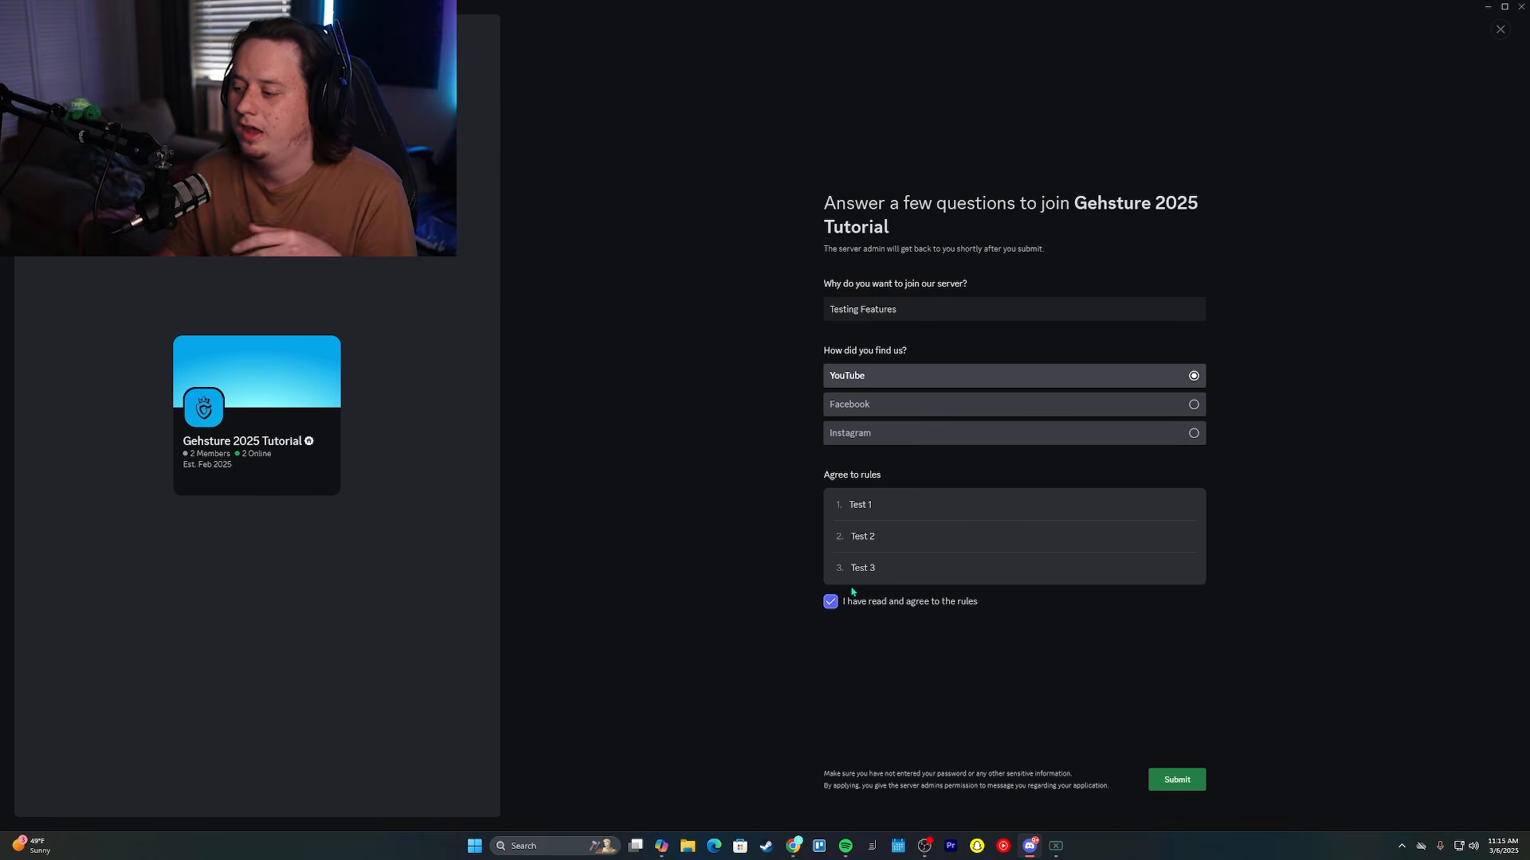
pyautogui.click(1178, 781)
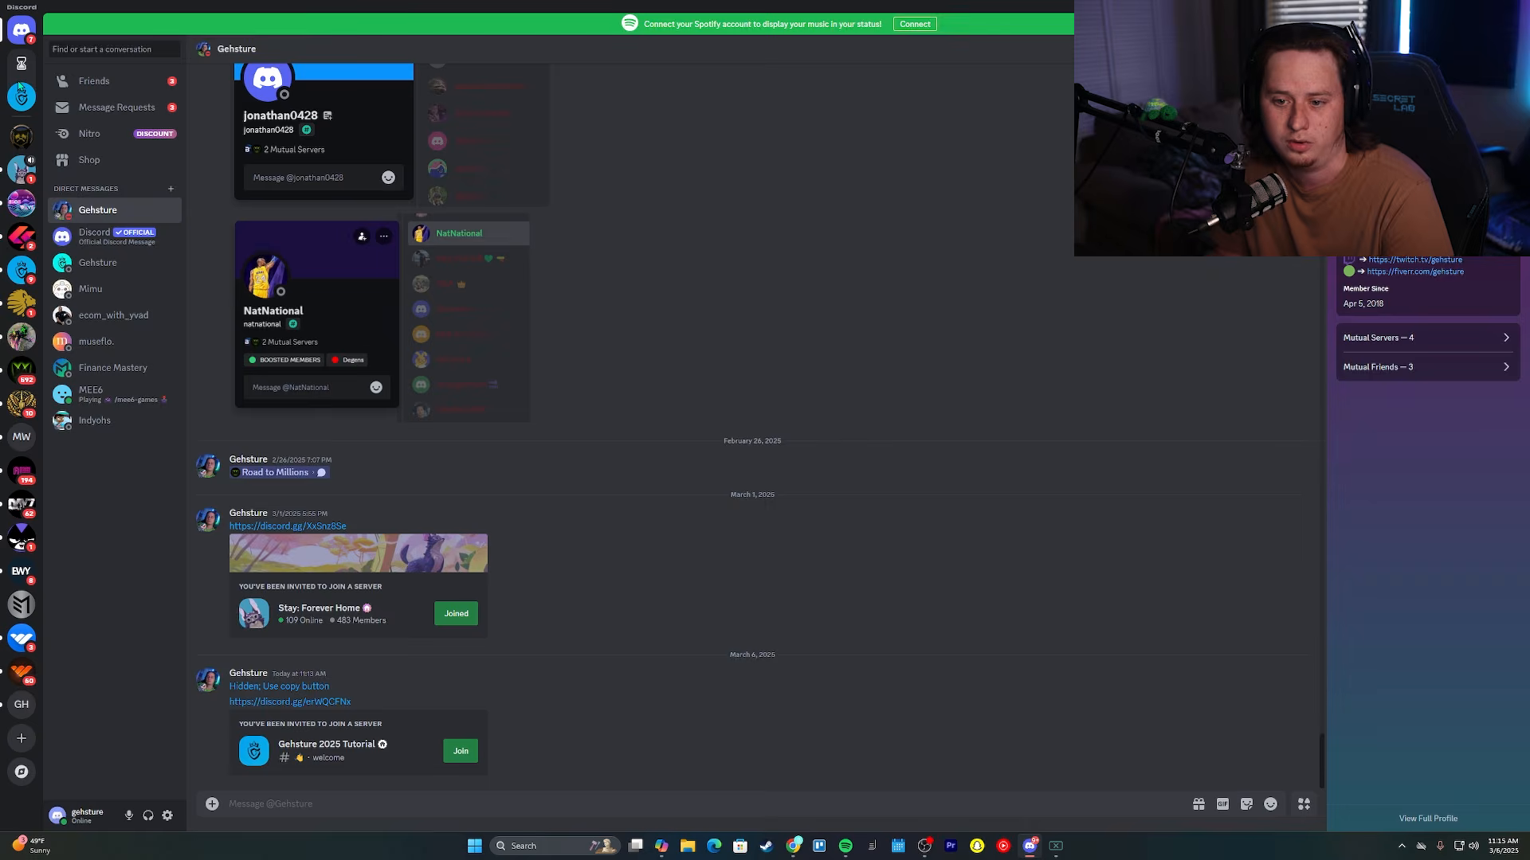
pyautogui.click(20, 88)
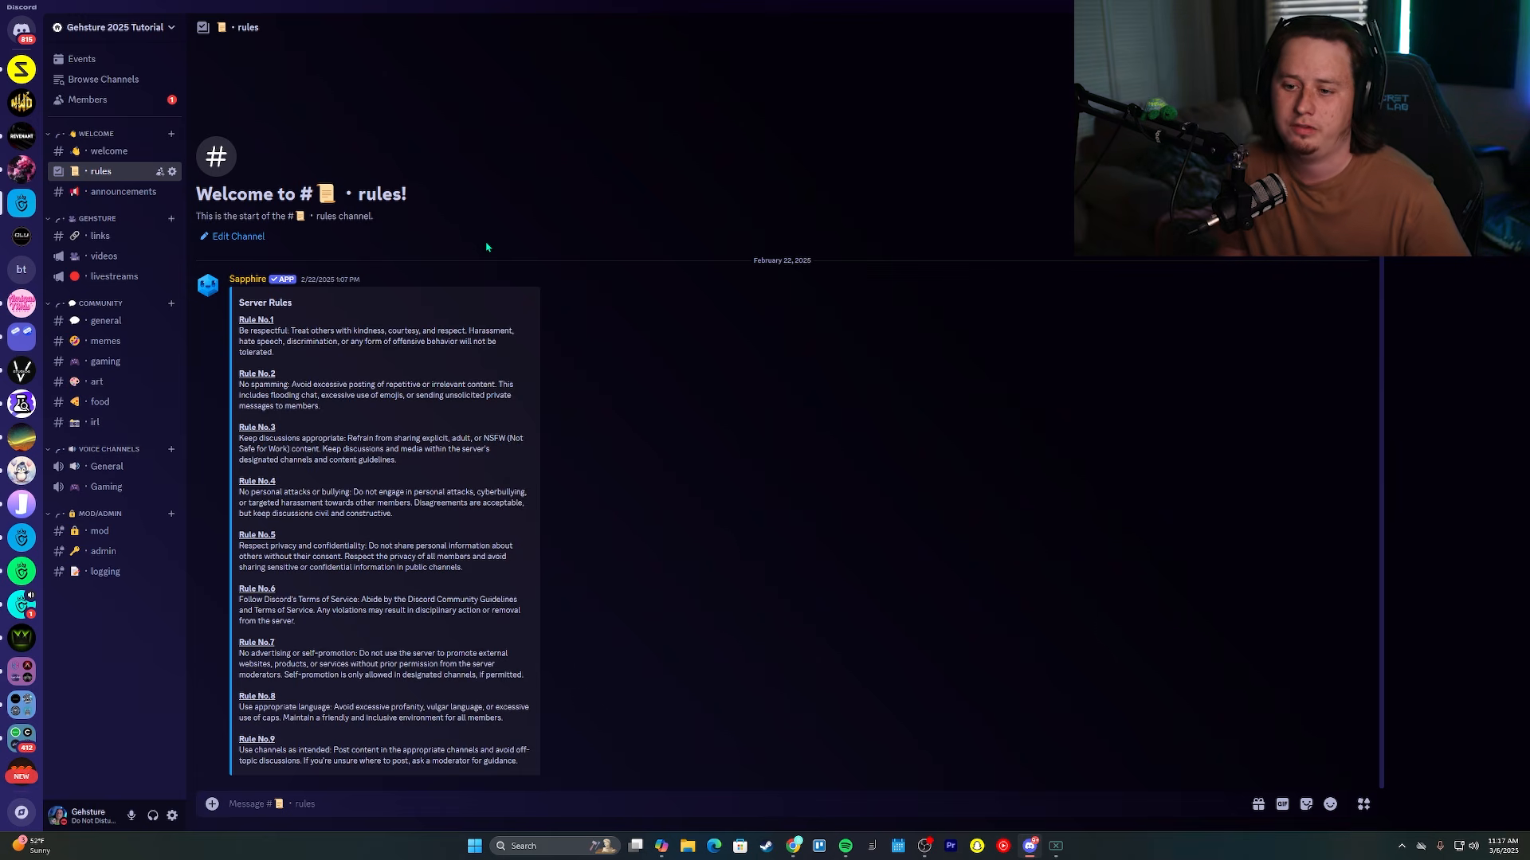
# Open the members page of the Gehsture 2025 Tutorial server and view its All Members, Pending and Rejected lists.
pyautogui.click(164, 110)
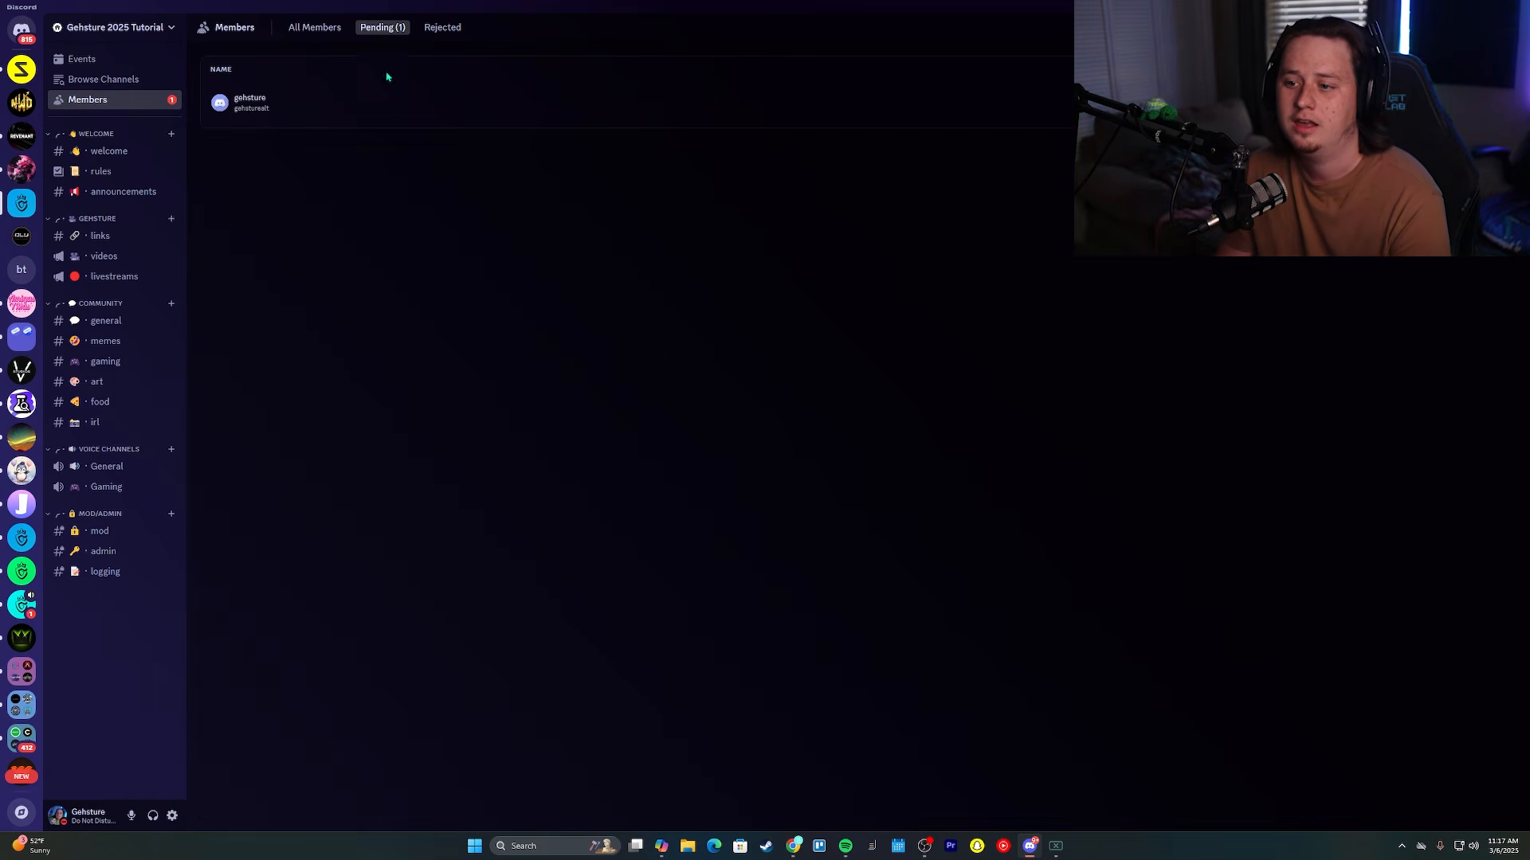
pyautogui.click(322, 31)
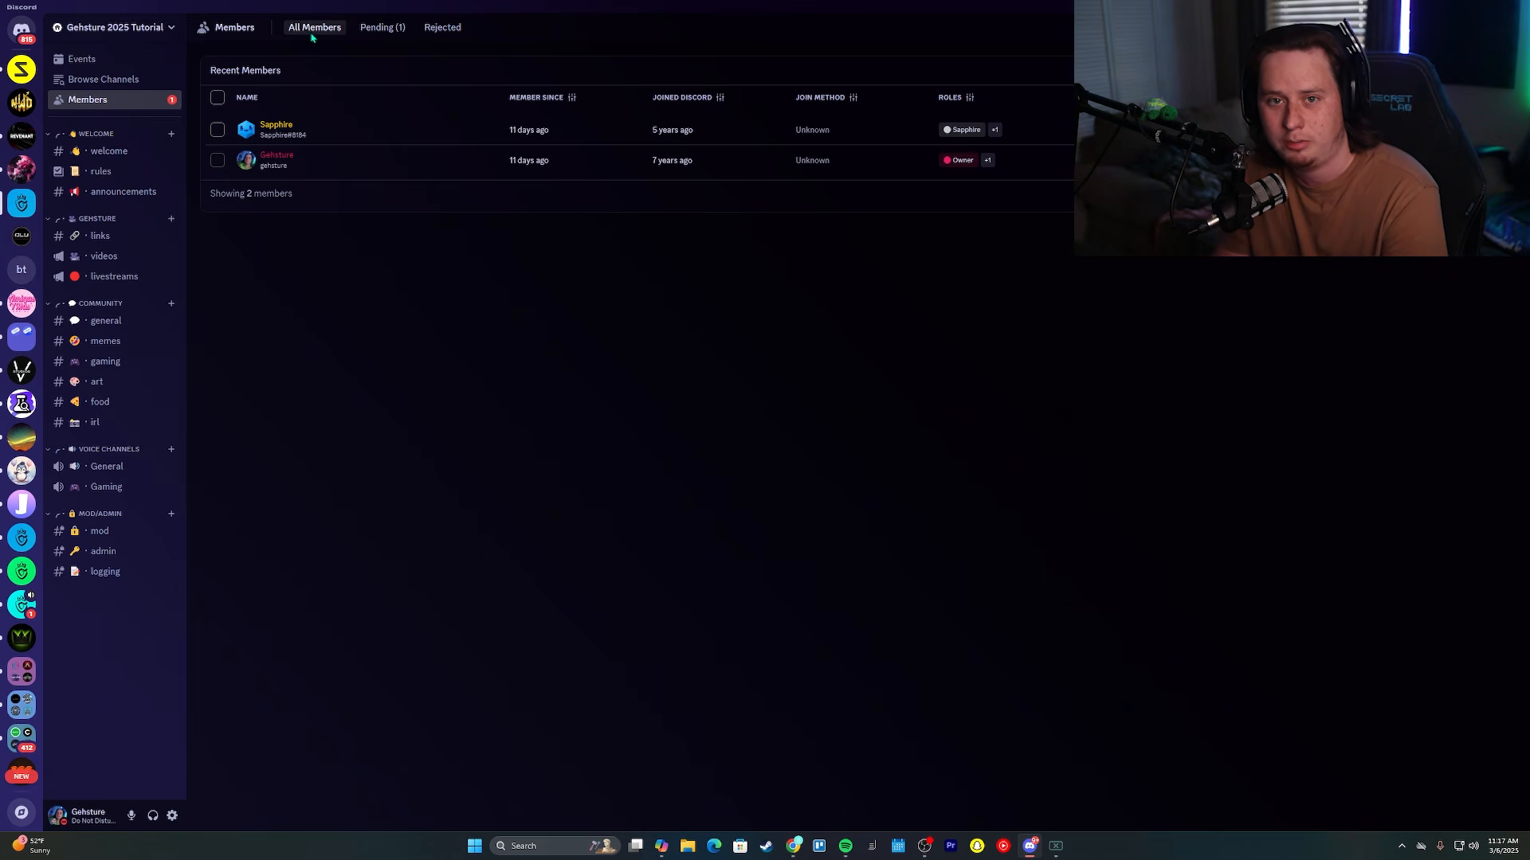
pyautogui.click(381, 28)
pyautogui.click(443, 29)
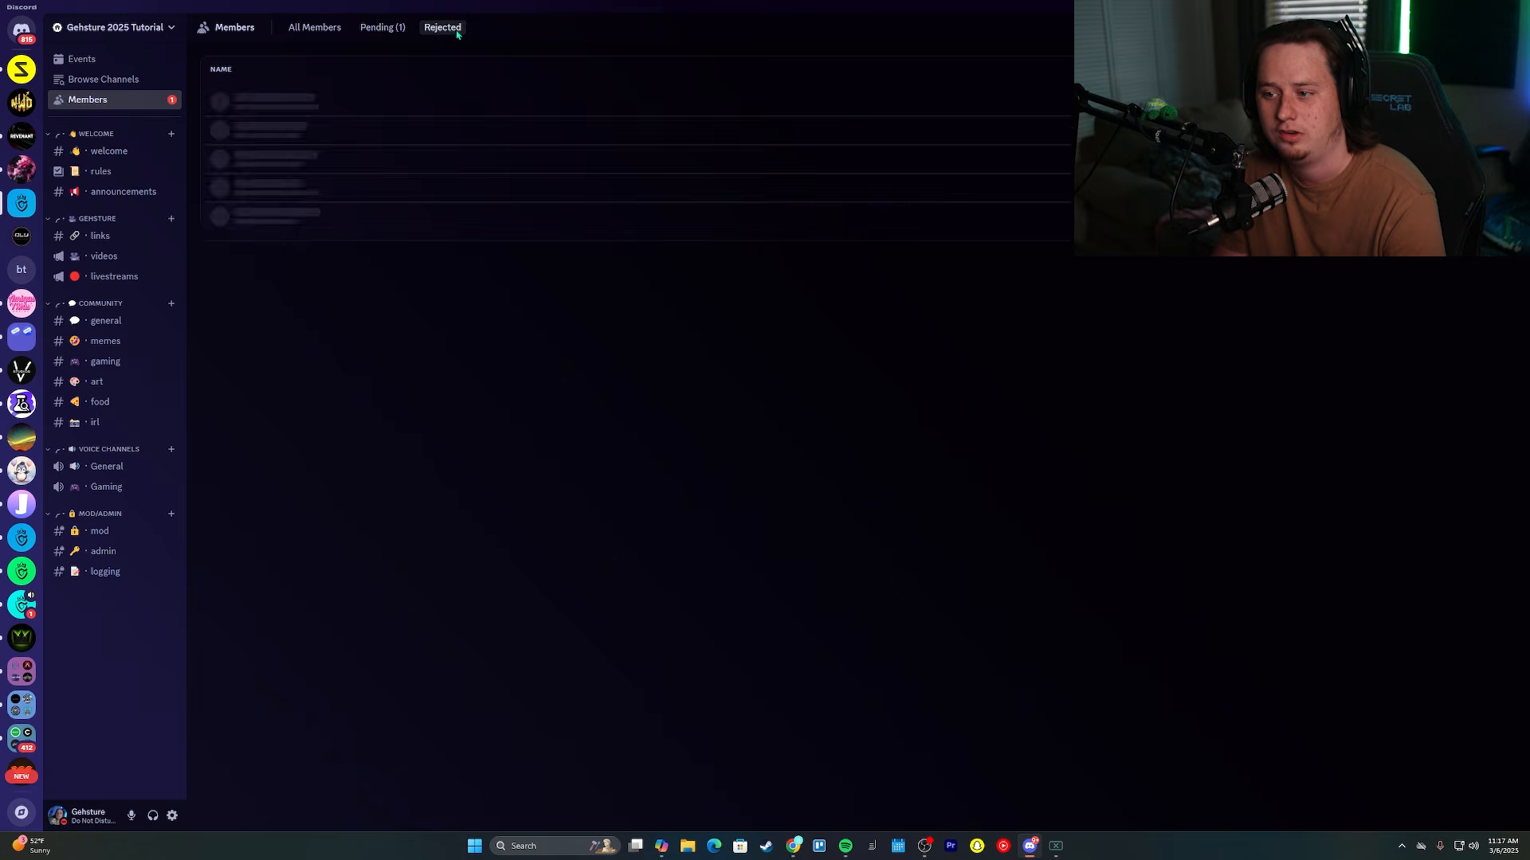
# Open the pending applicant's join application and approve it.
pyautogui.click(381, 27)
pyautogui.click(466, 113)
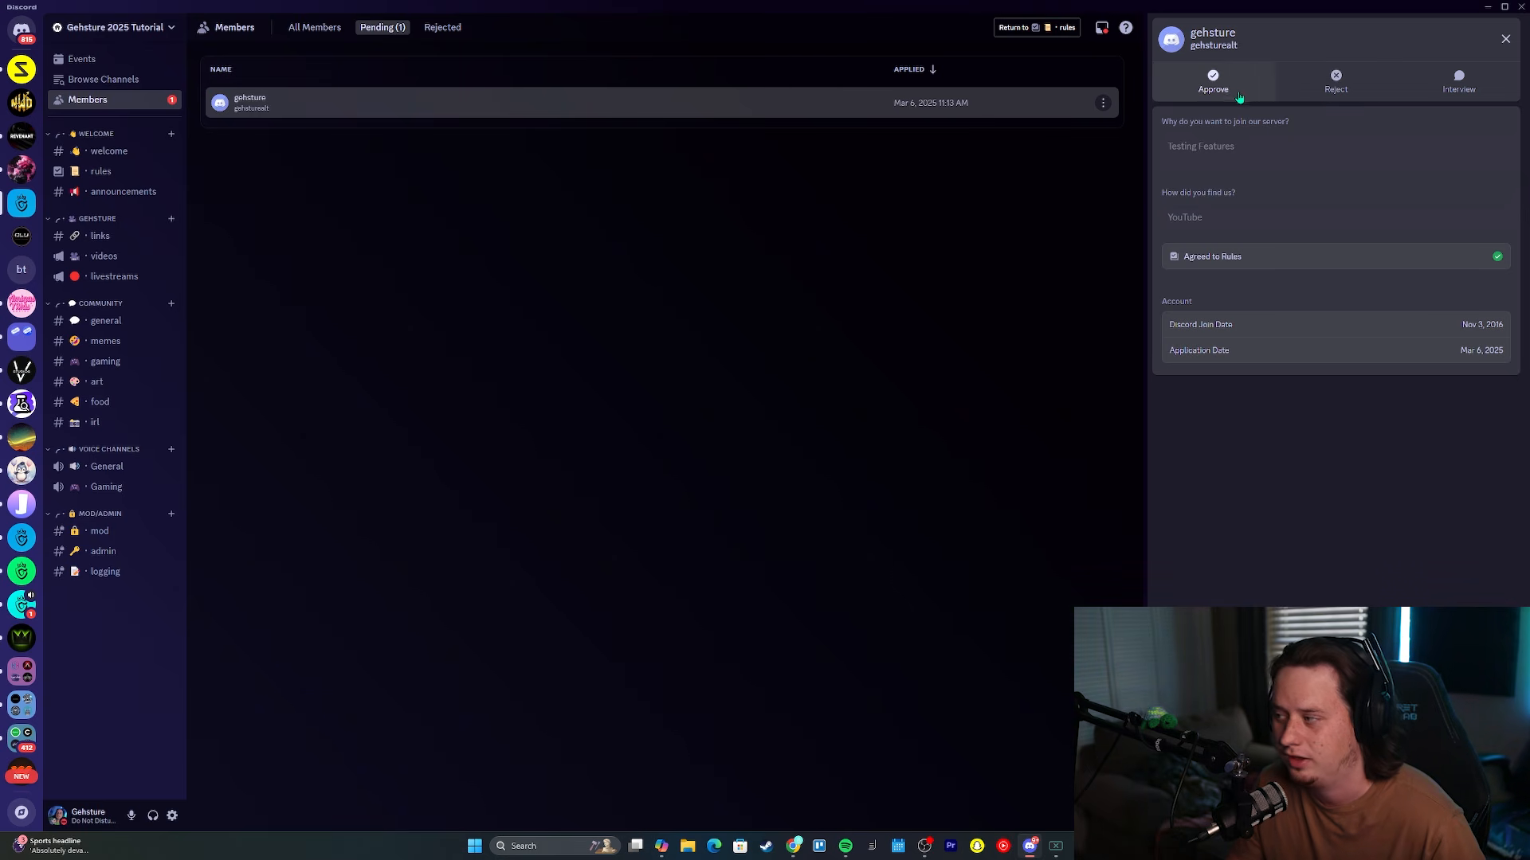
pyautogui.click(1213, 83)
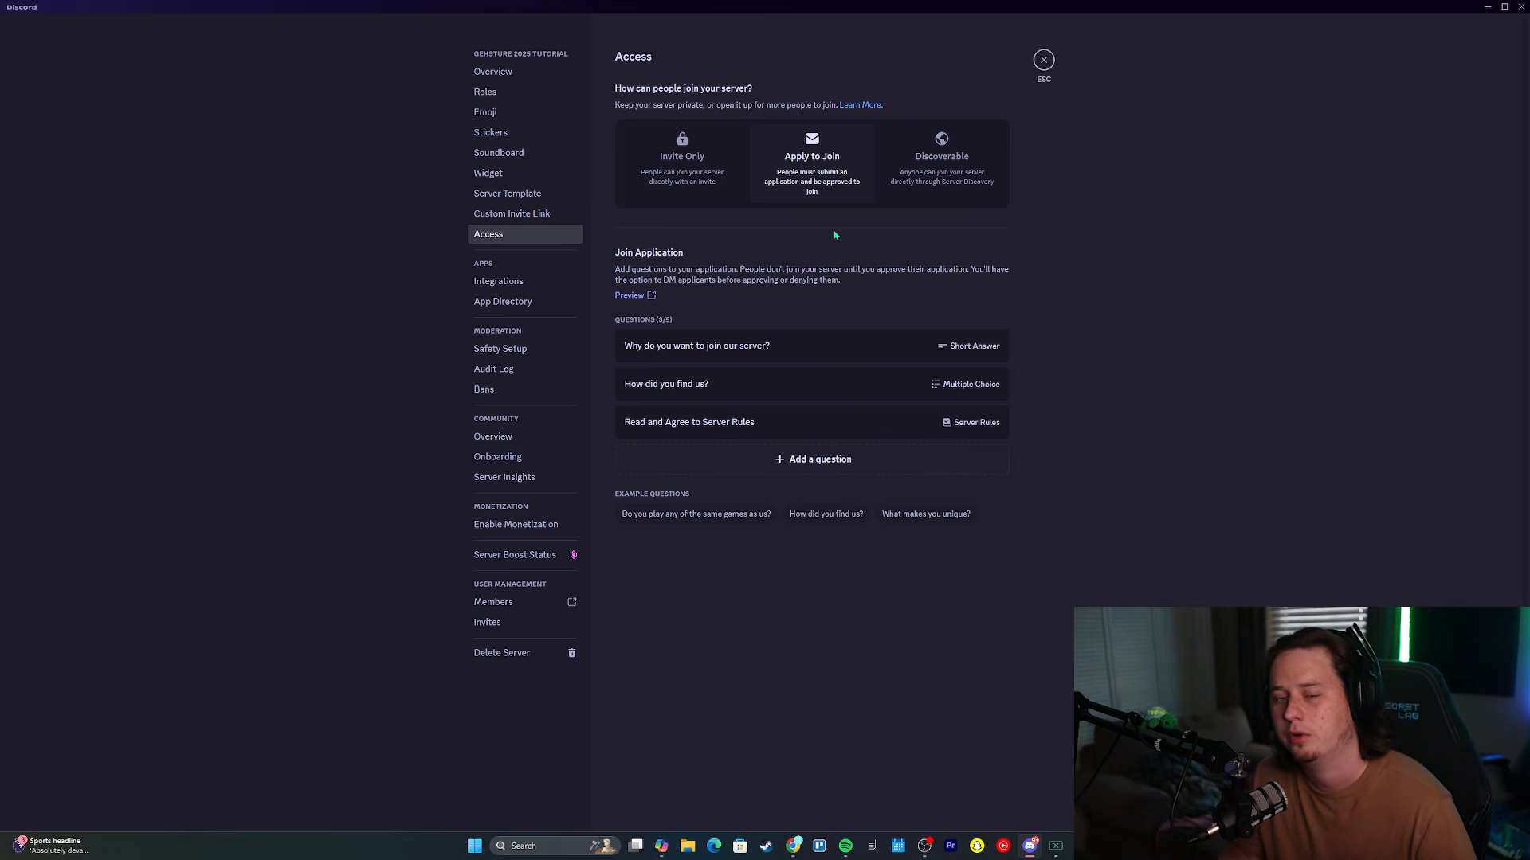
# Select Discoverable as the tutorial server's access mode, review the Server Discovery requirements and leave the settings.
pyautogui.click(936, 144)
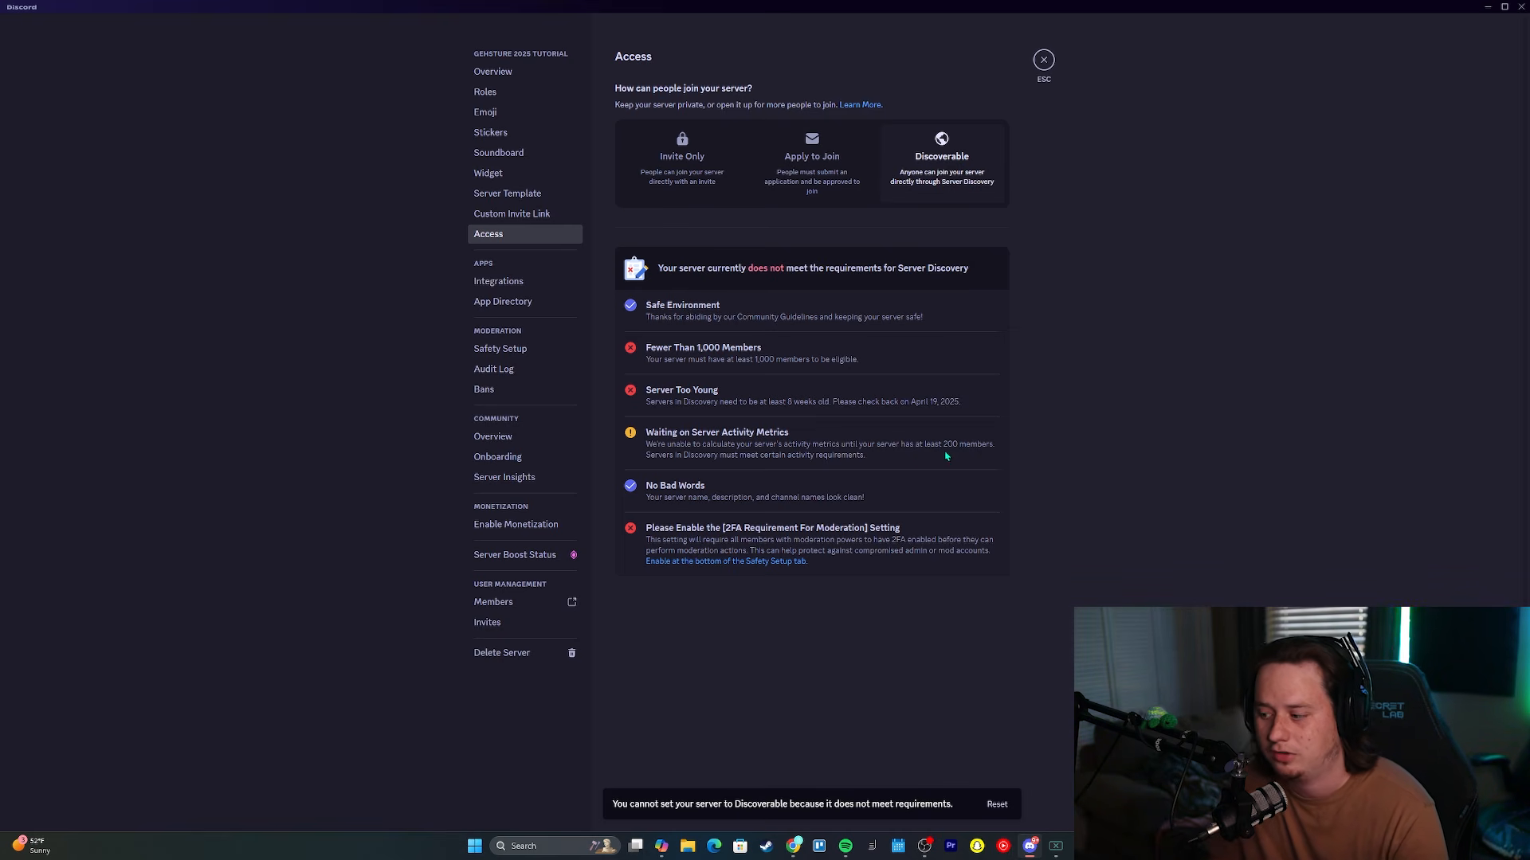
pyautogui.click(1038, 65)
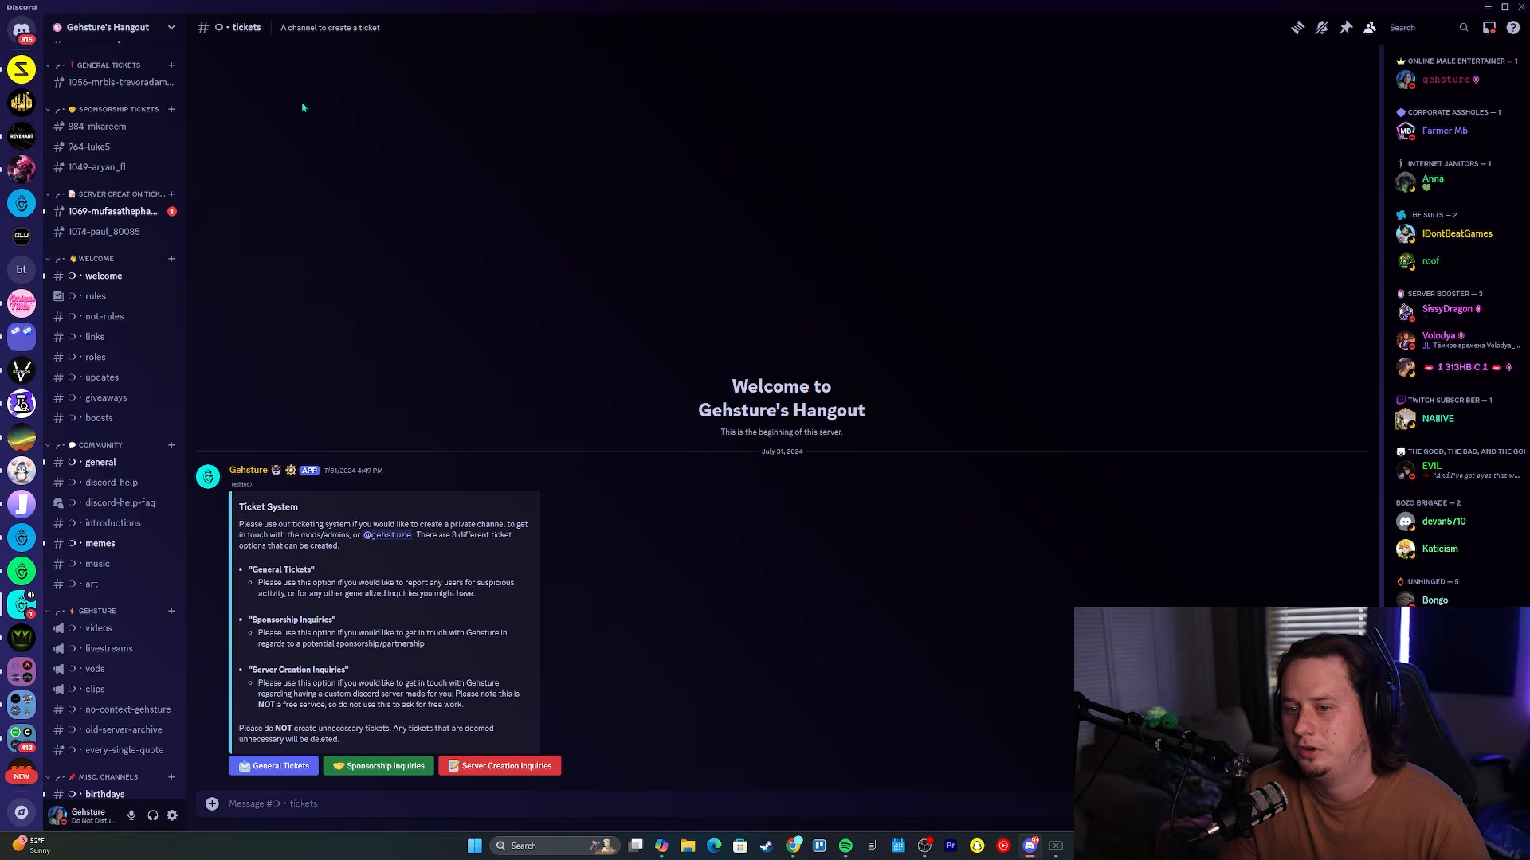
# Open the Access settings of the Gehsture's Hangout server.
pyautogui.click(168, 36)
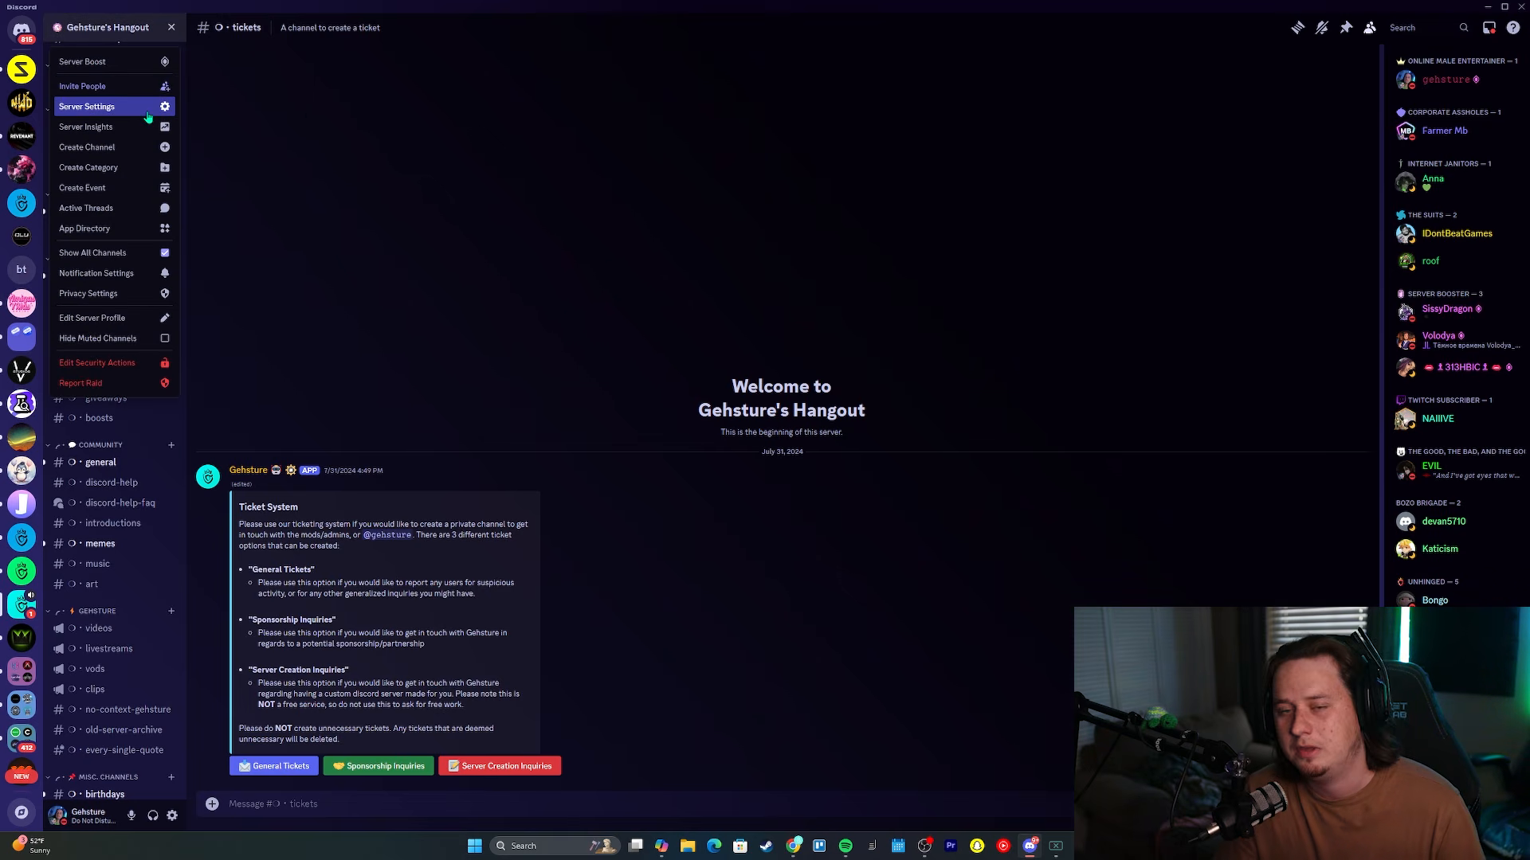
pyautogui.click(148, 113)
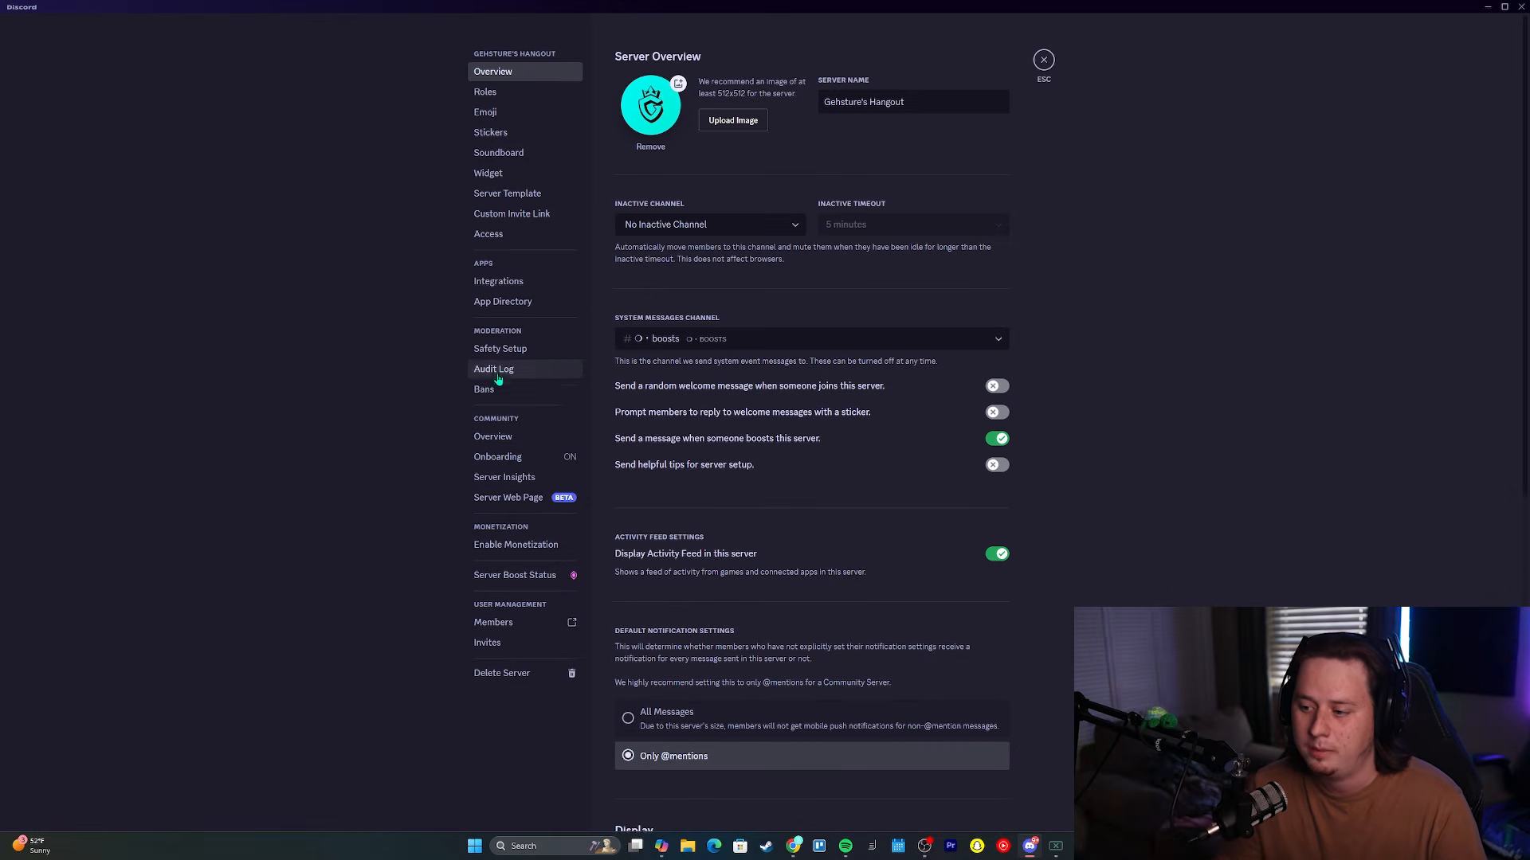
pyautogui.click(500, 234)
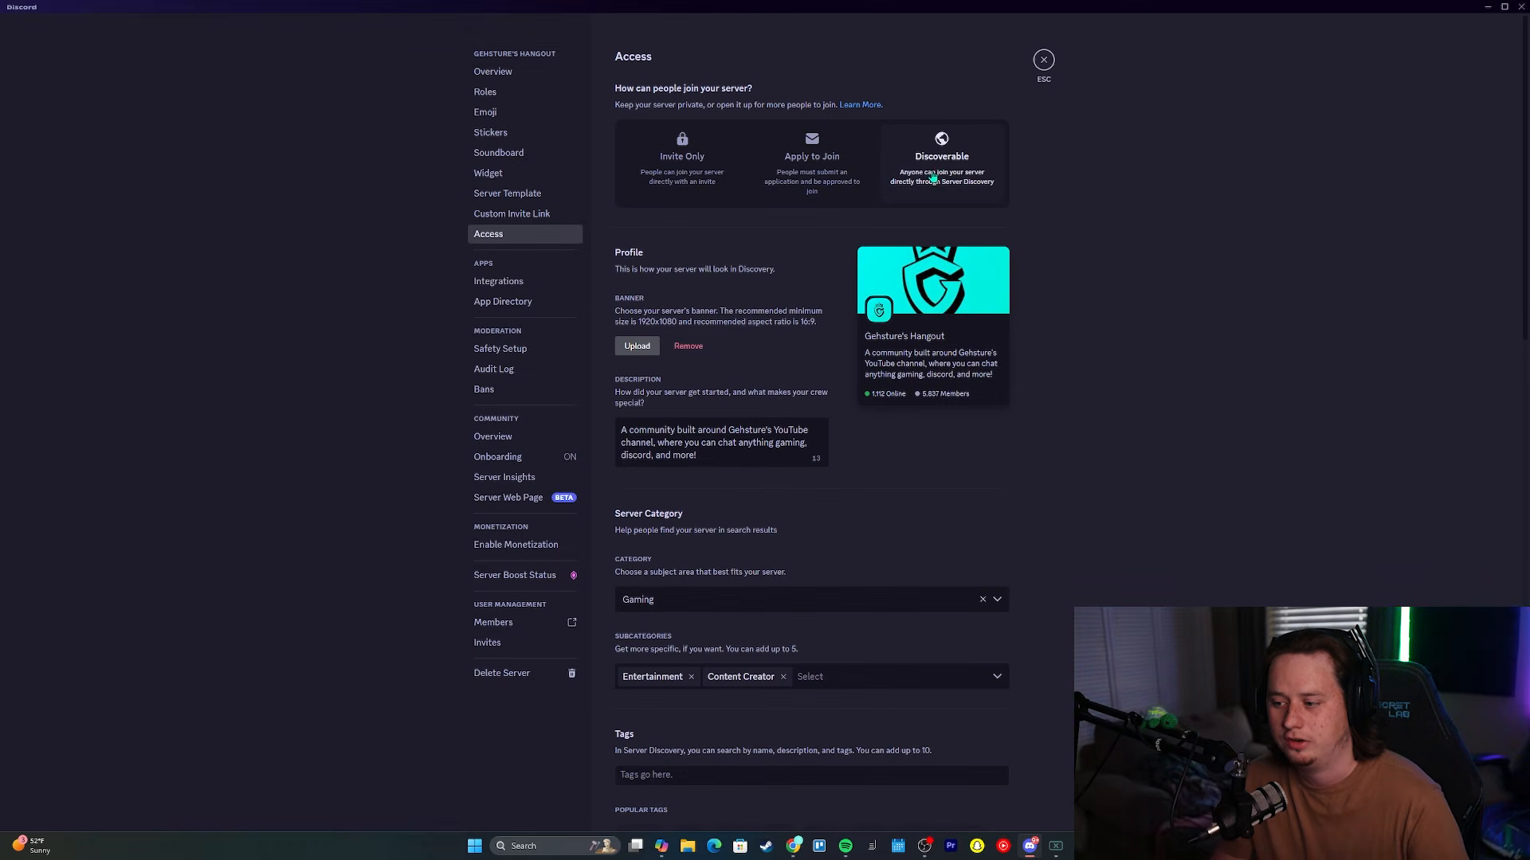
# Examine the Discoverable profile, category, tags, emoji information, language and server rules of Gehsture's Hangout, then close the settings.
pyautogui.scroll(-2, 956, 303)
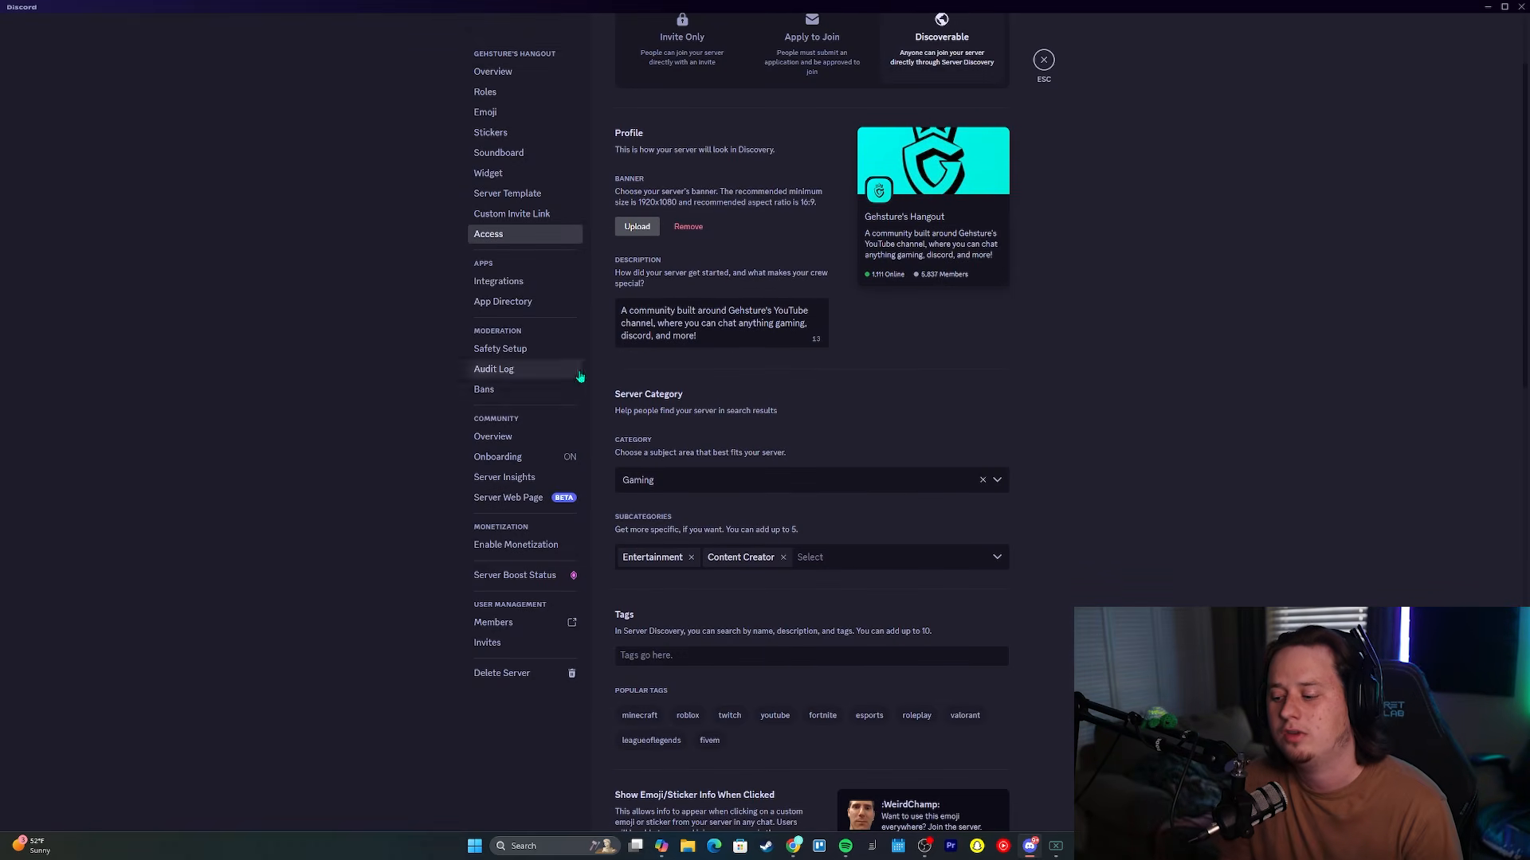
pyautogui.scroll(-3, 942, 358)
pyautogui.scroll(3, 864, 479)
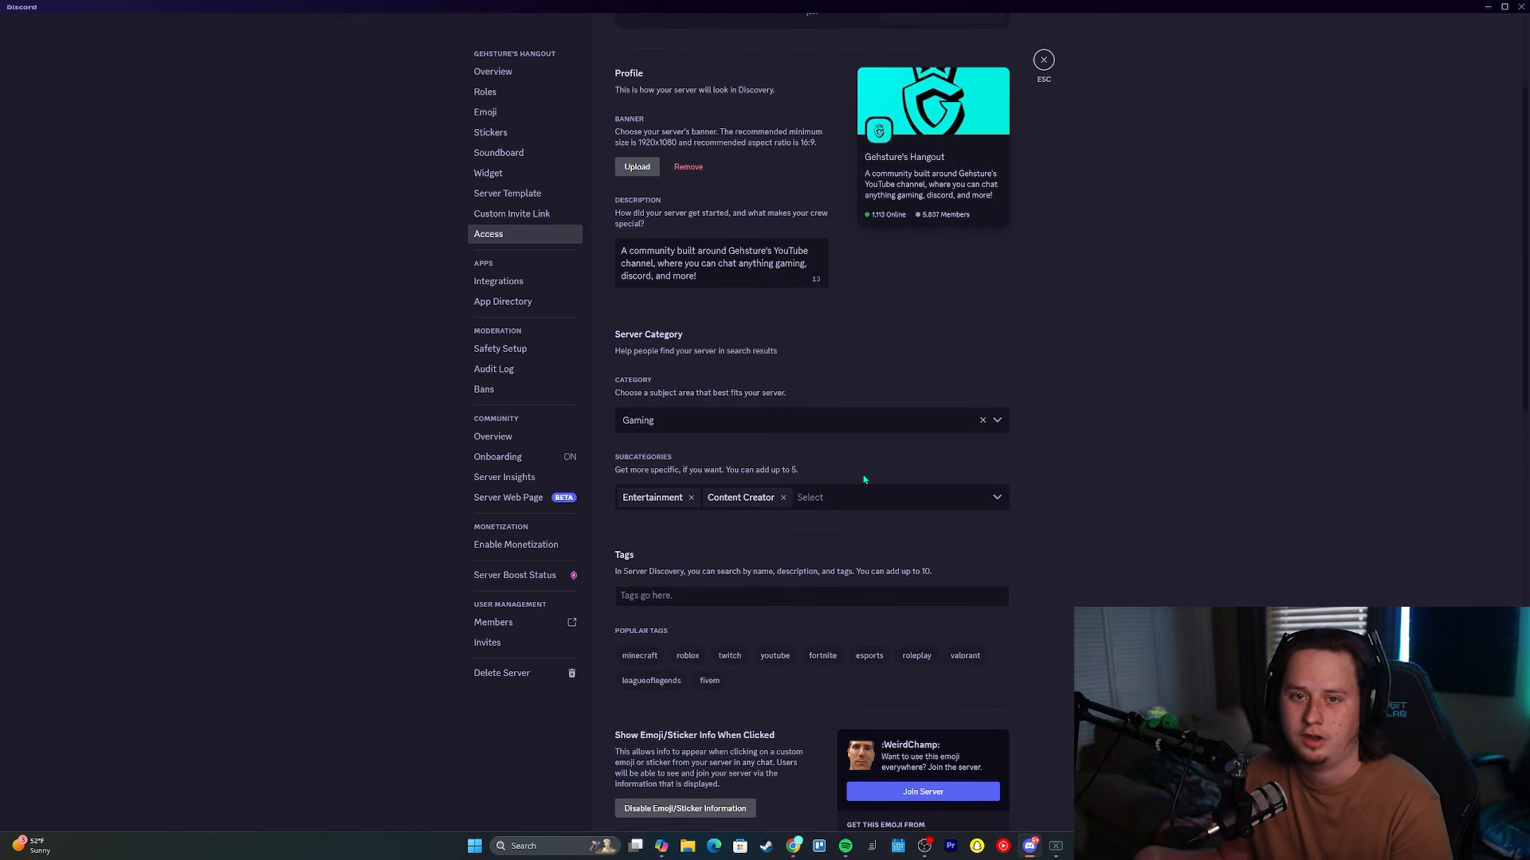
pyautogui.scroll(-7, 874, 394)
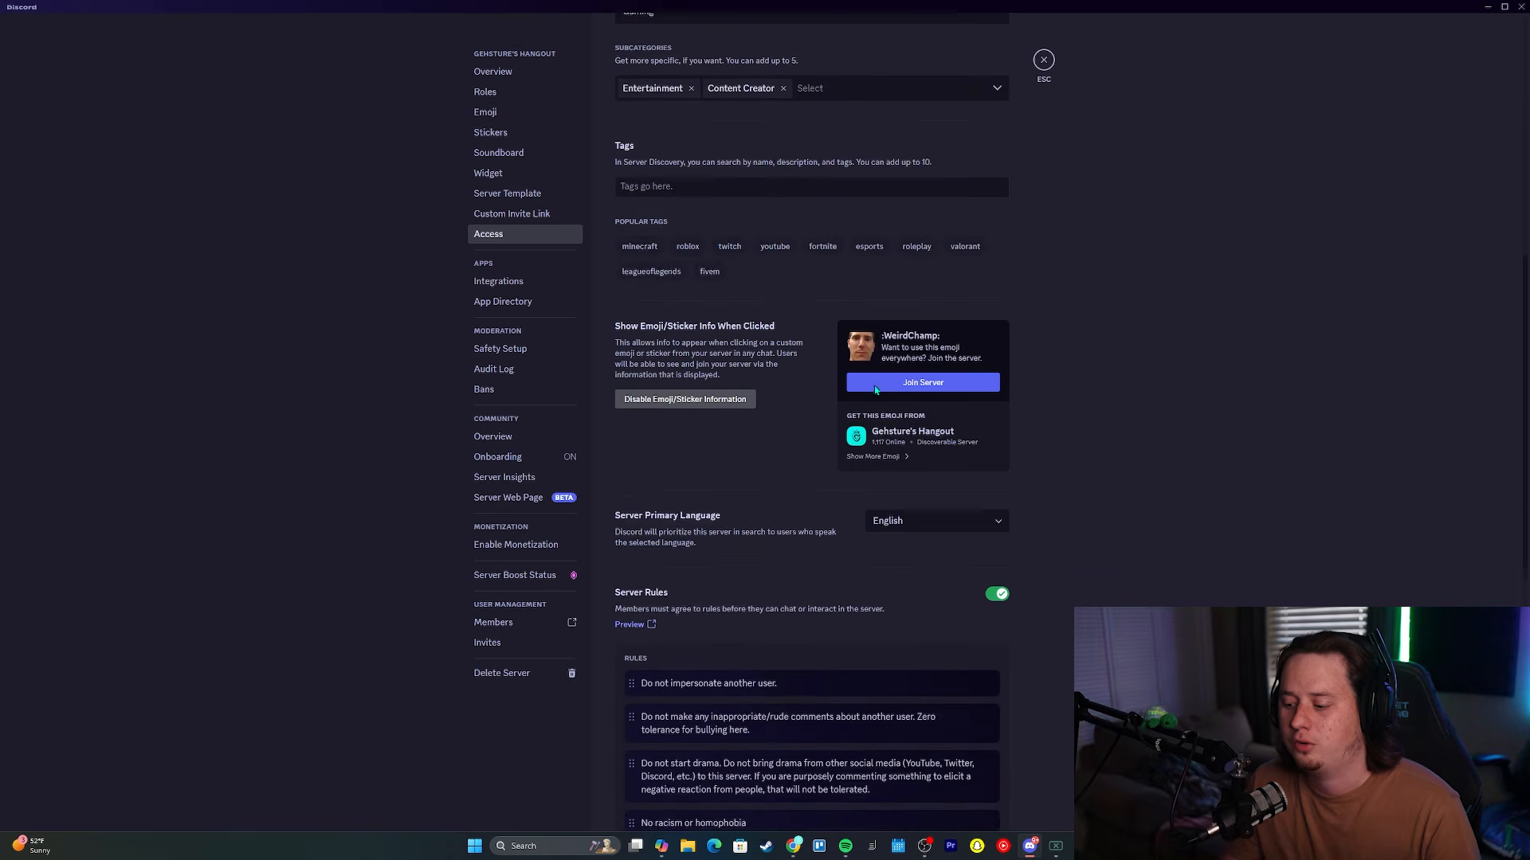
pyautogui.scroll(-2, 874, 391)
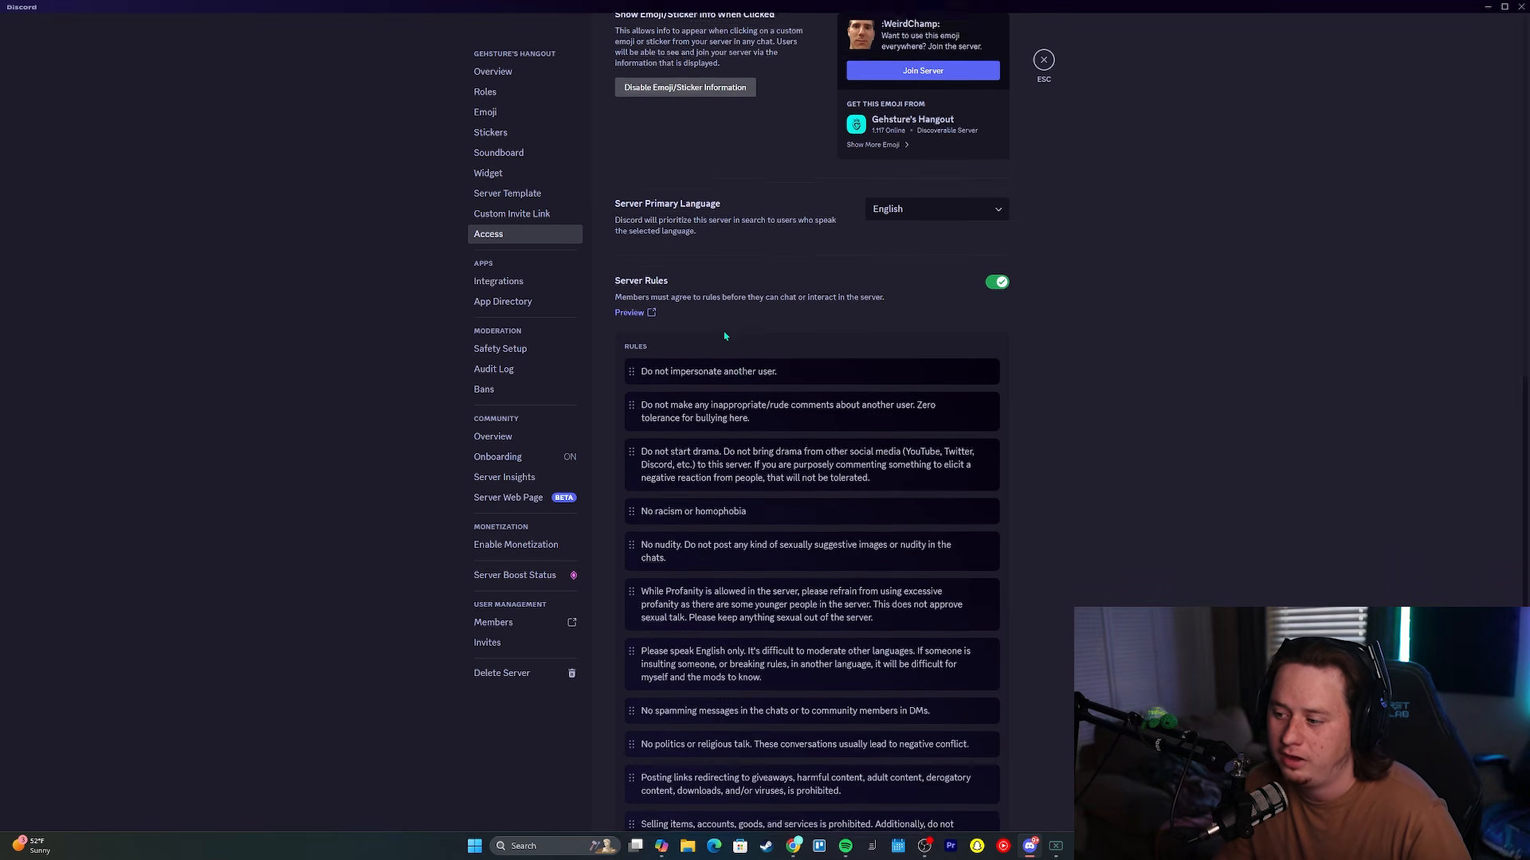
pyautogui.scroll(-4, 960, 308)
pyautogui.scroll(6, 829, 244)
pyautogui.scroll(9, 829, 244)
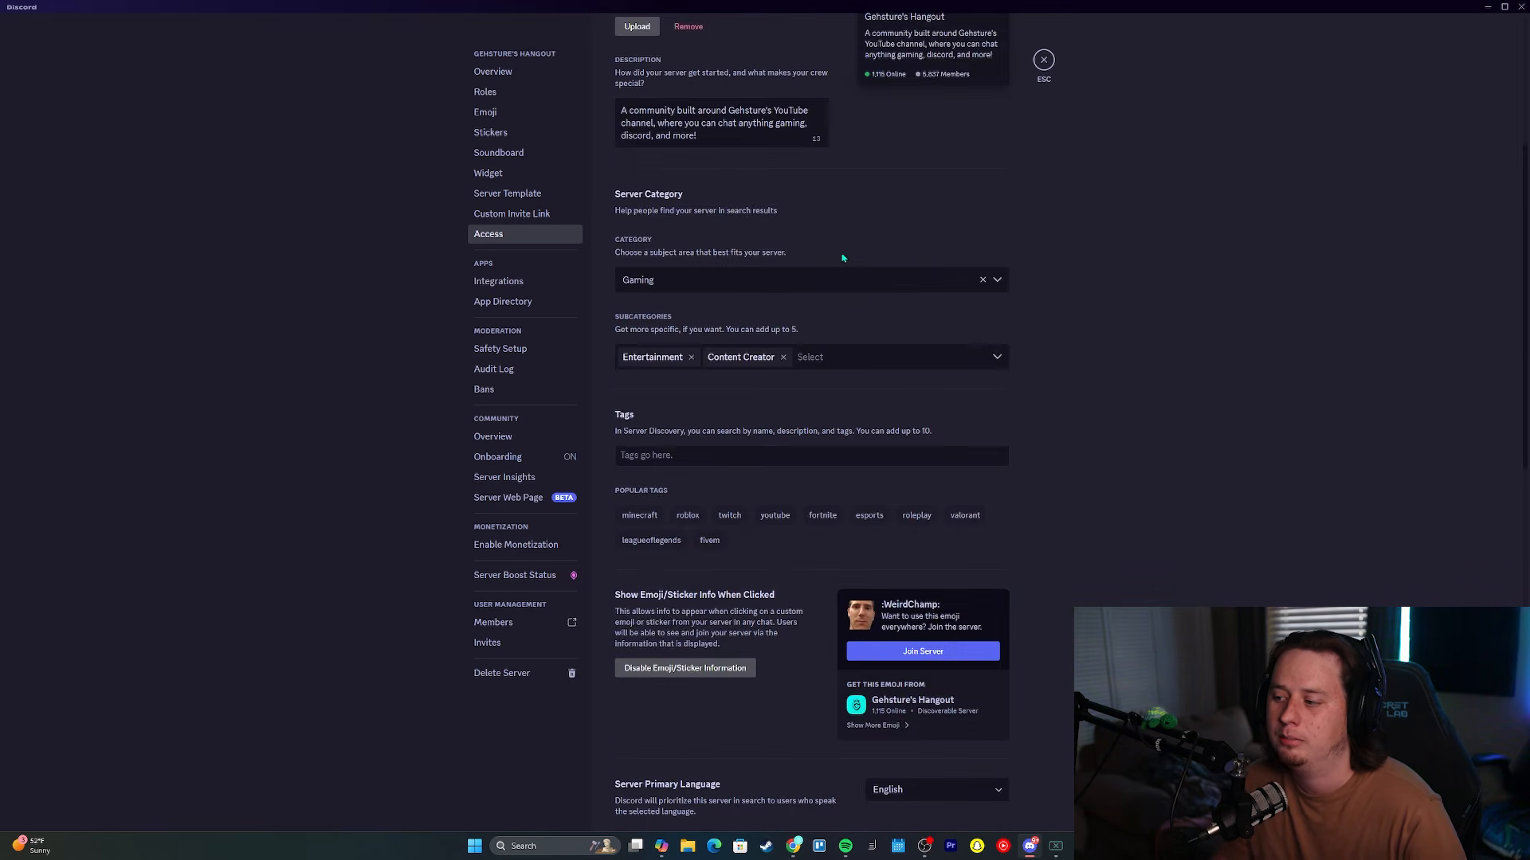
pyautogui.scroll(-5, 982, 186)
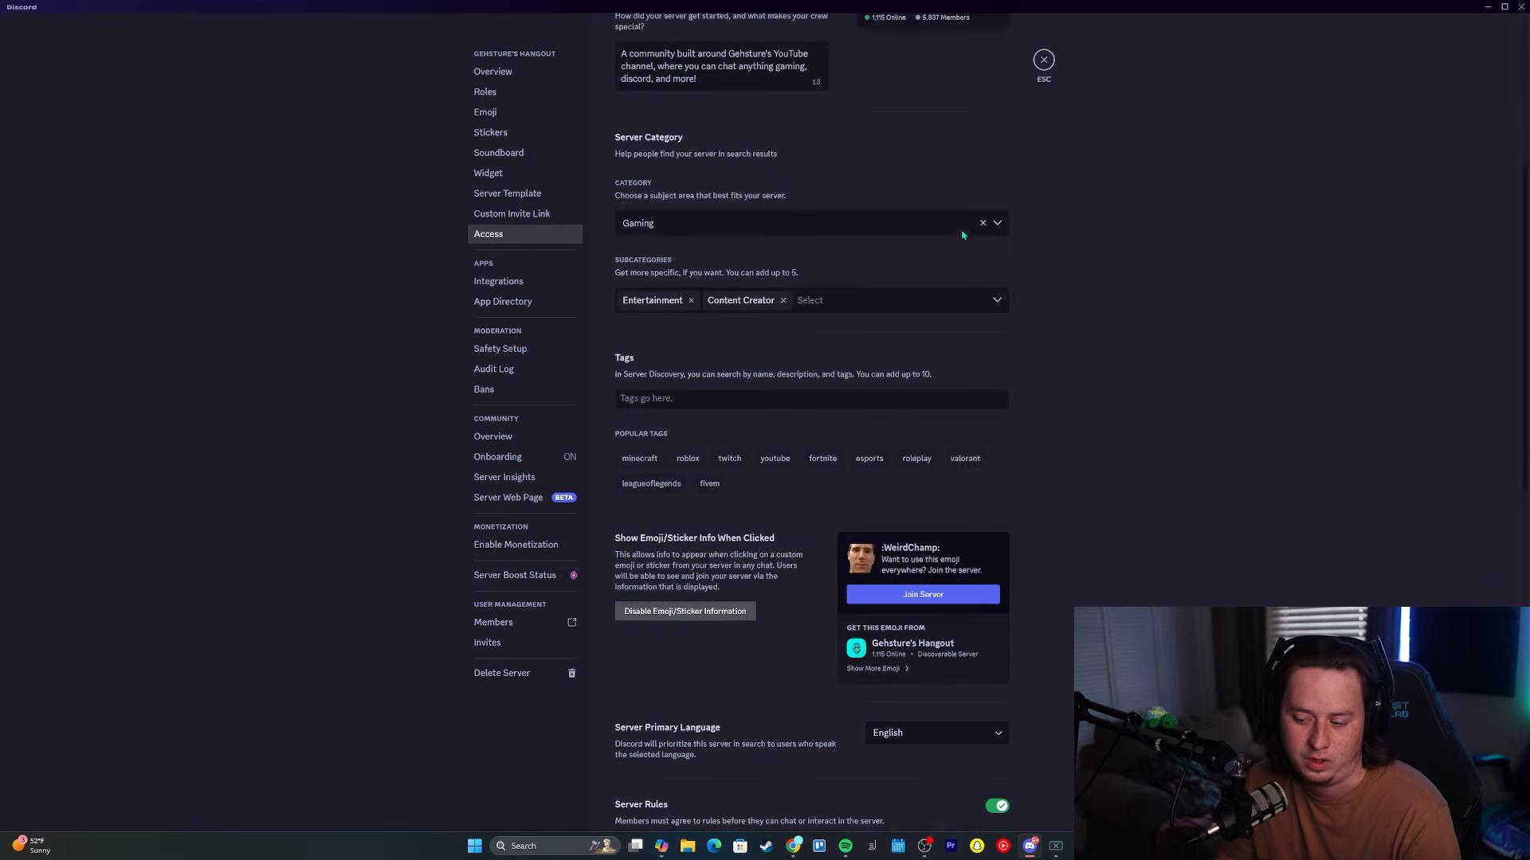
pyautogui.press('Escape')
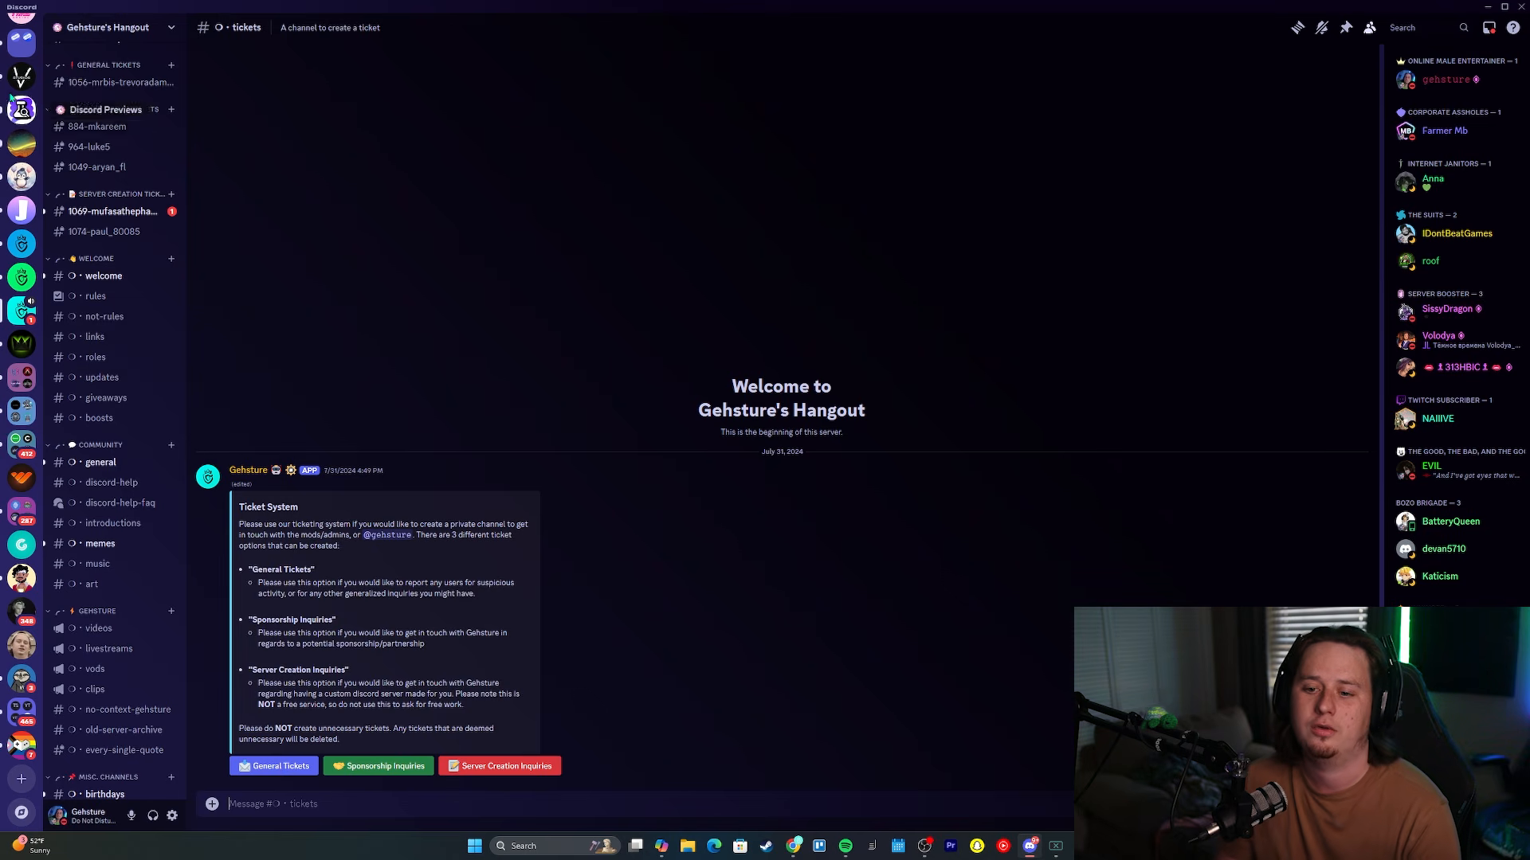
# Open Discord's Discover page and browse the featured servers.
pyautogui.click(22, 814)
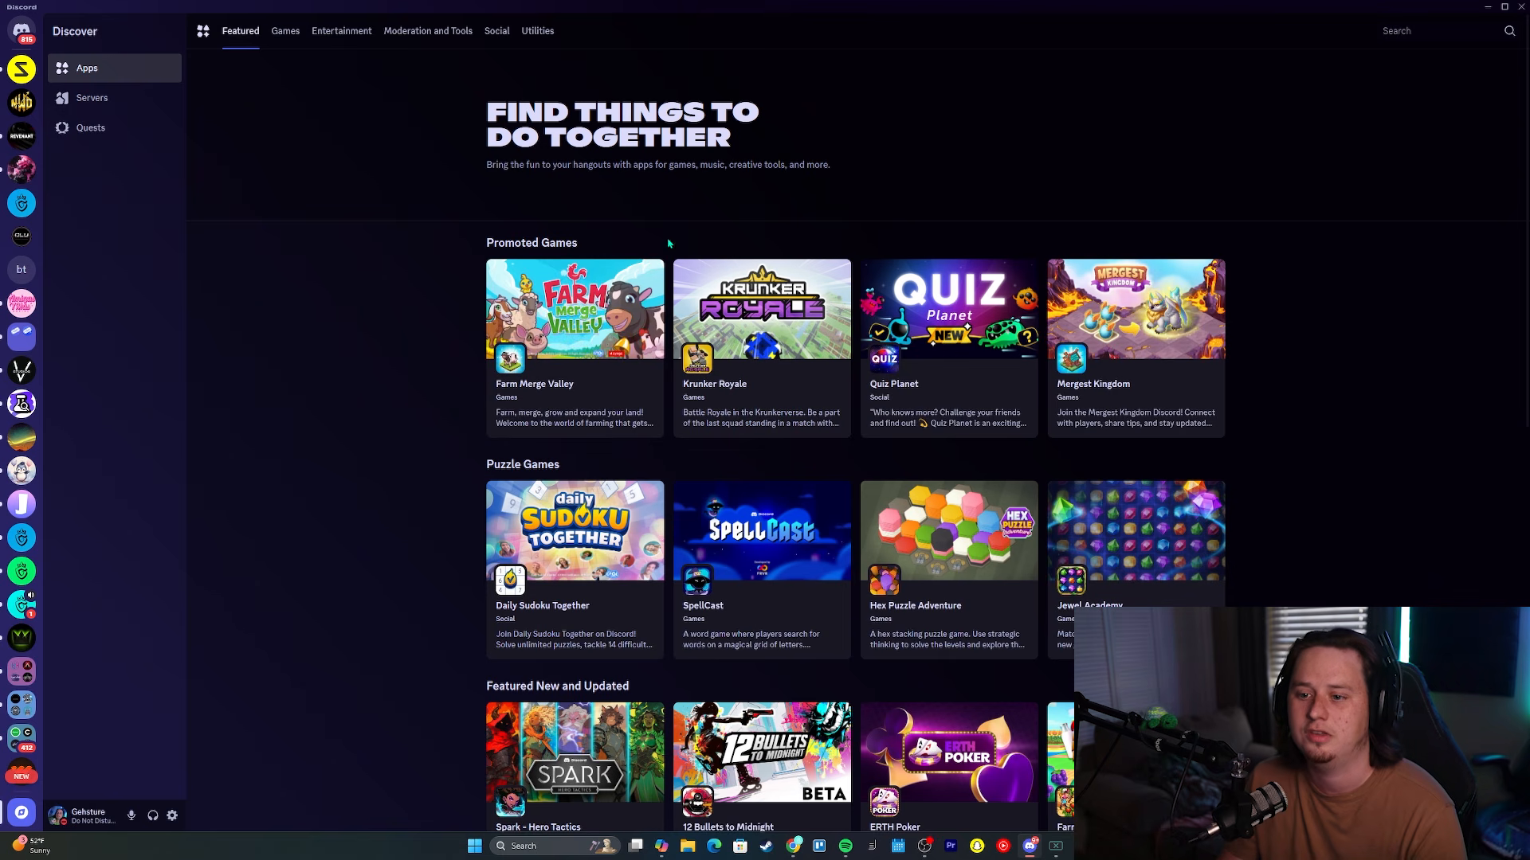
pyautogui.click(143, 98)
pyautogui.scroll(-10, 883, 422)
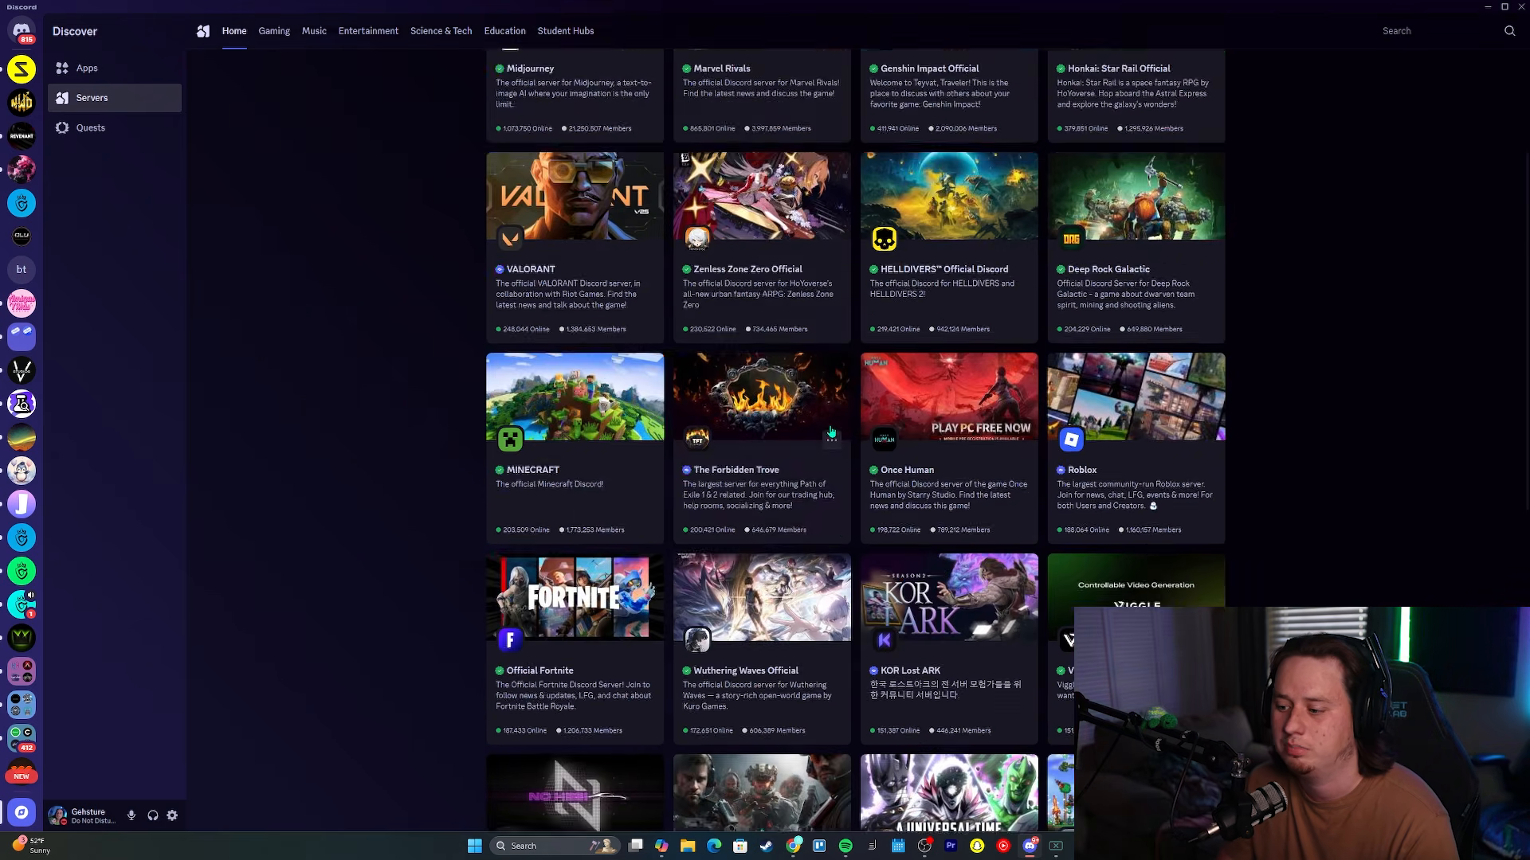
pyautogui.scroll(2, 883, 422)
pyautogui.scroll(8, 883, 422)
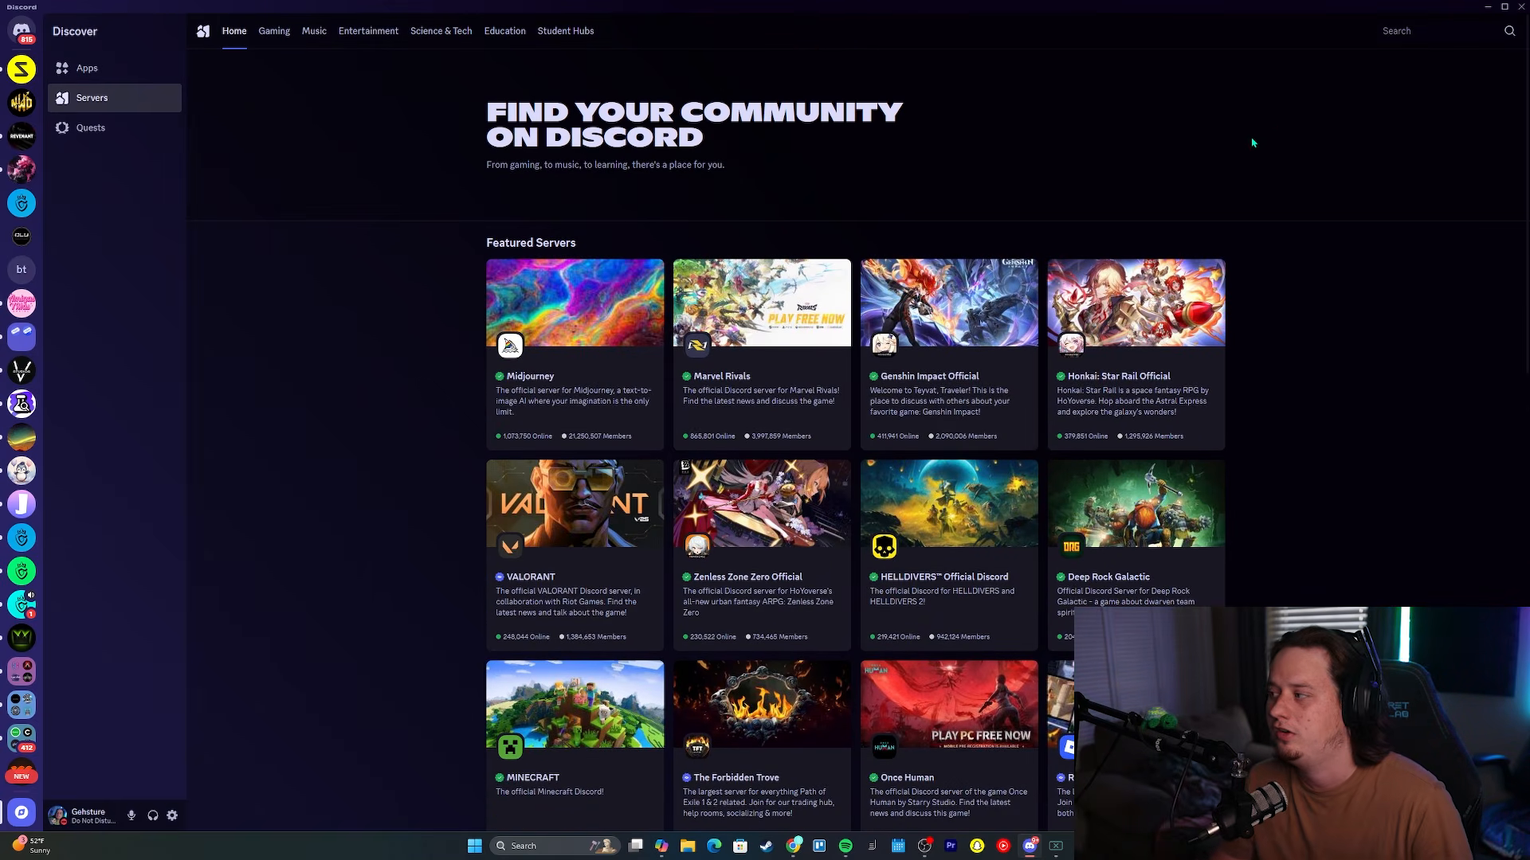
# Search Server Discovery for "gehsture" and open Gehsture's Hangout from the results.
pyautogui.write('ehsture')
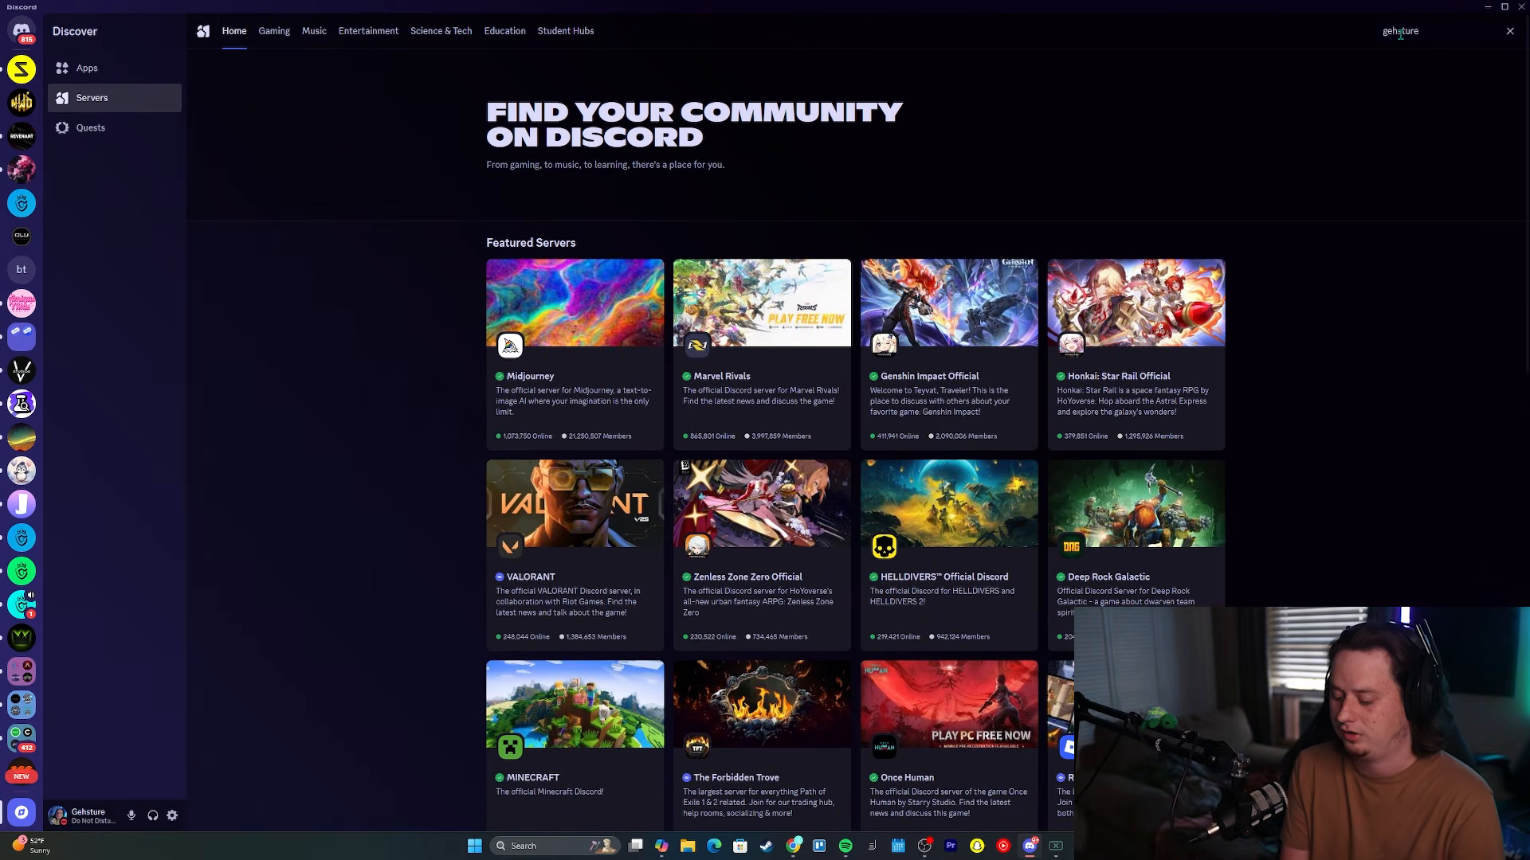
pyautogui.press('Return')
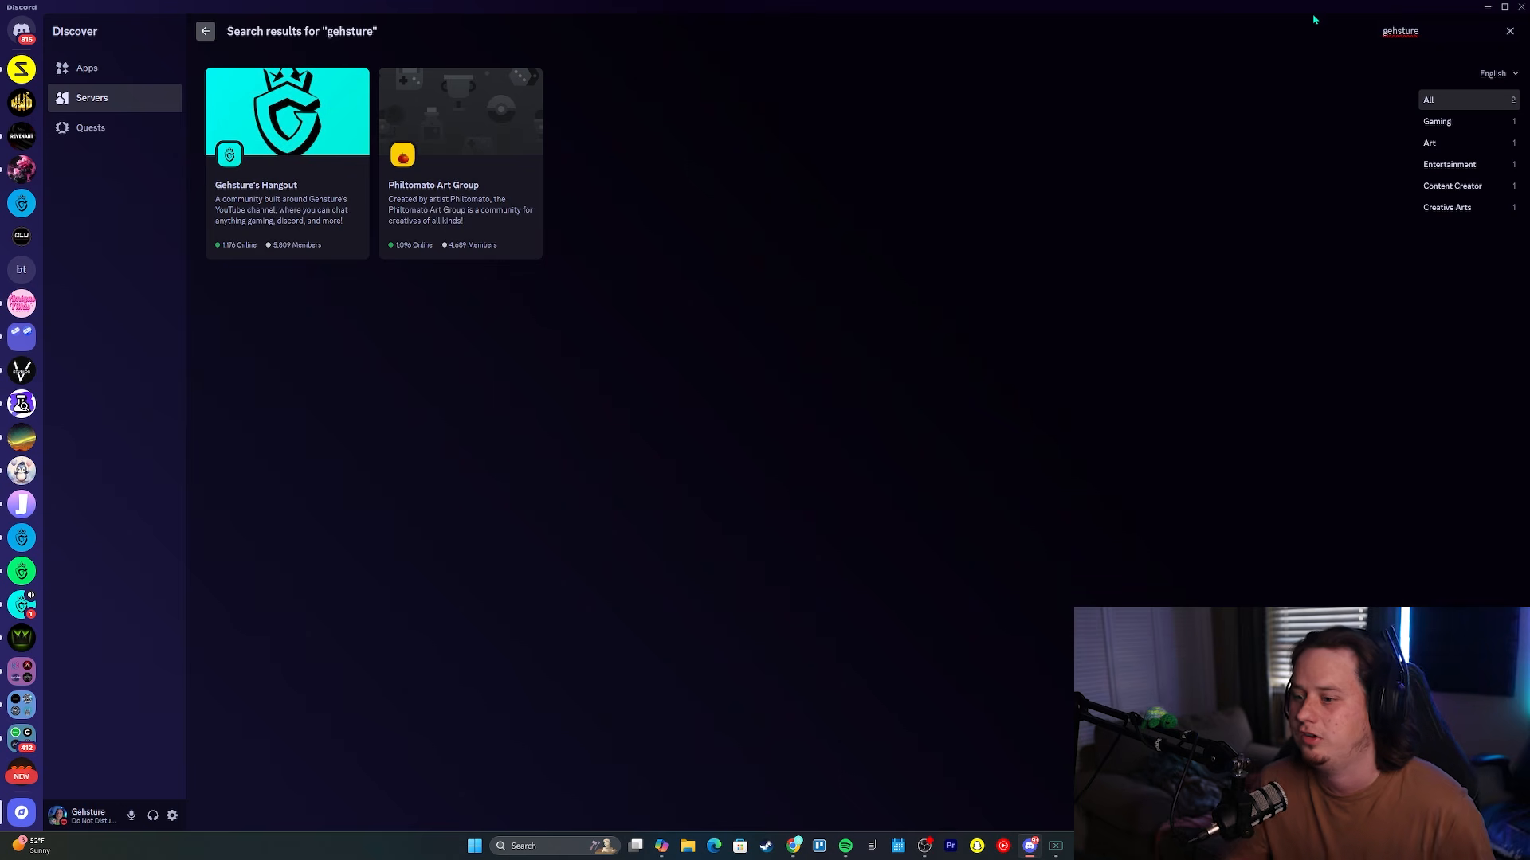
pyautogui.click(267, 188)
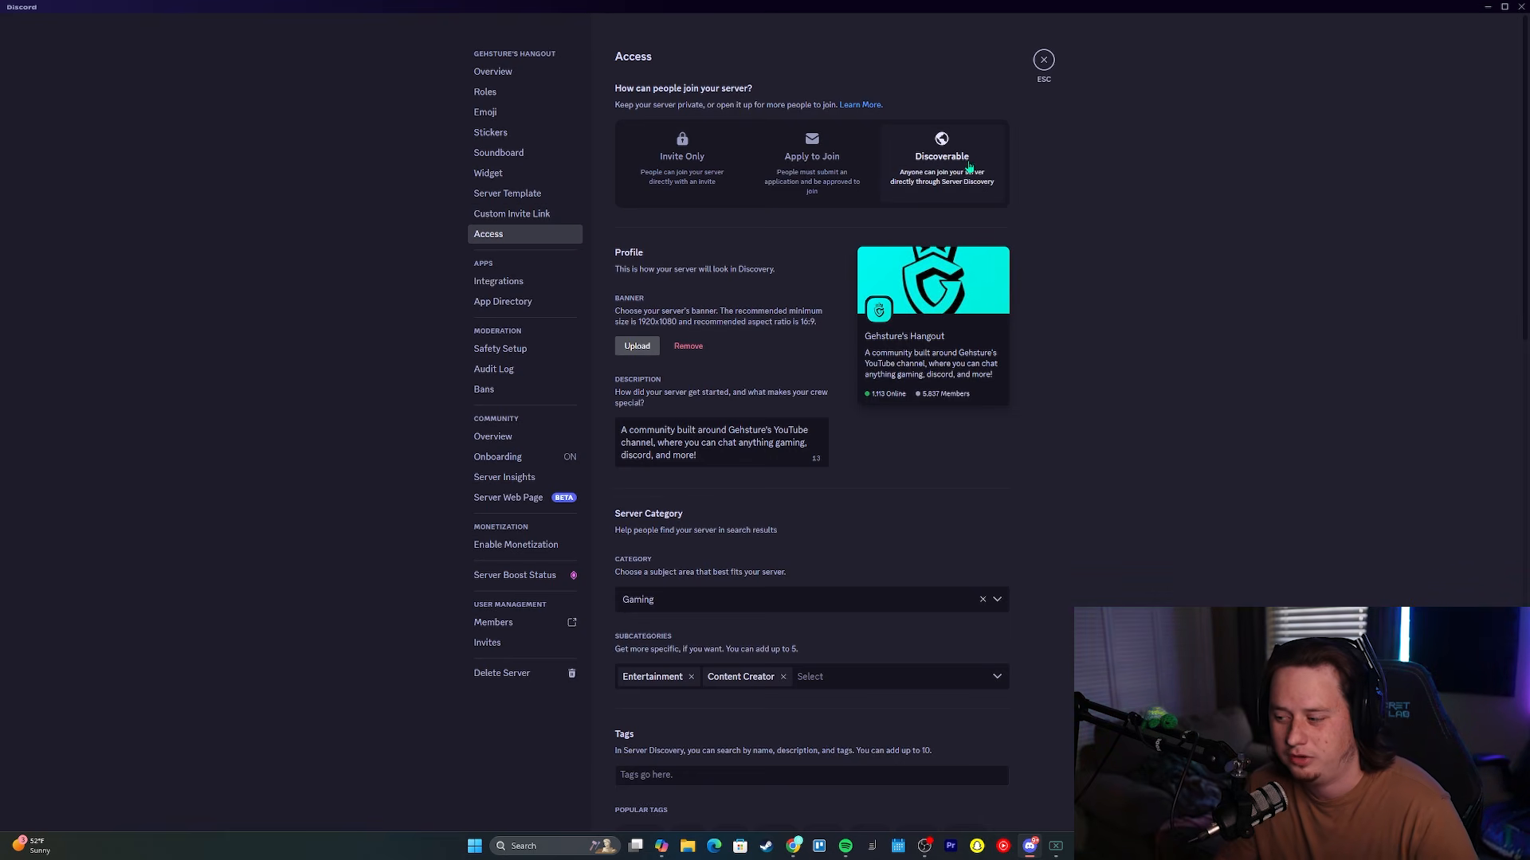
pyautogui.scroll(-3, 972, 177)
pyautogui.scroll(3, 972, 167)
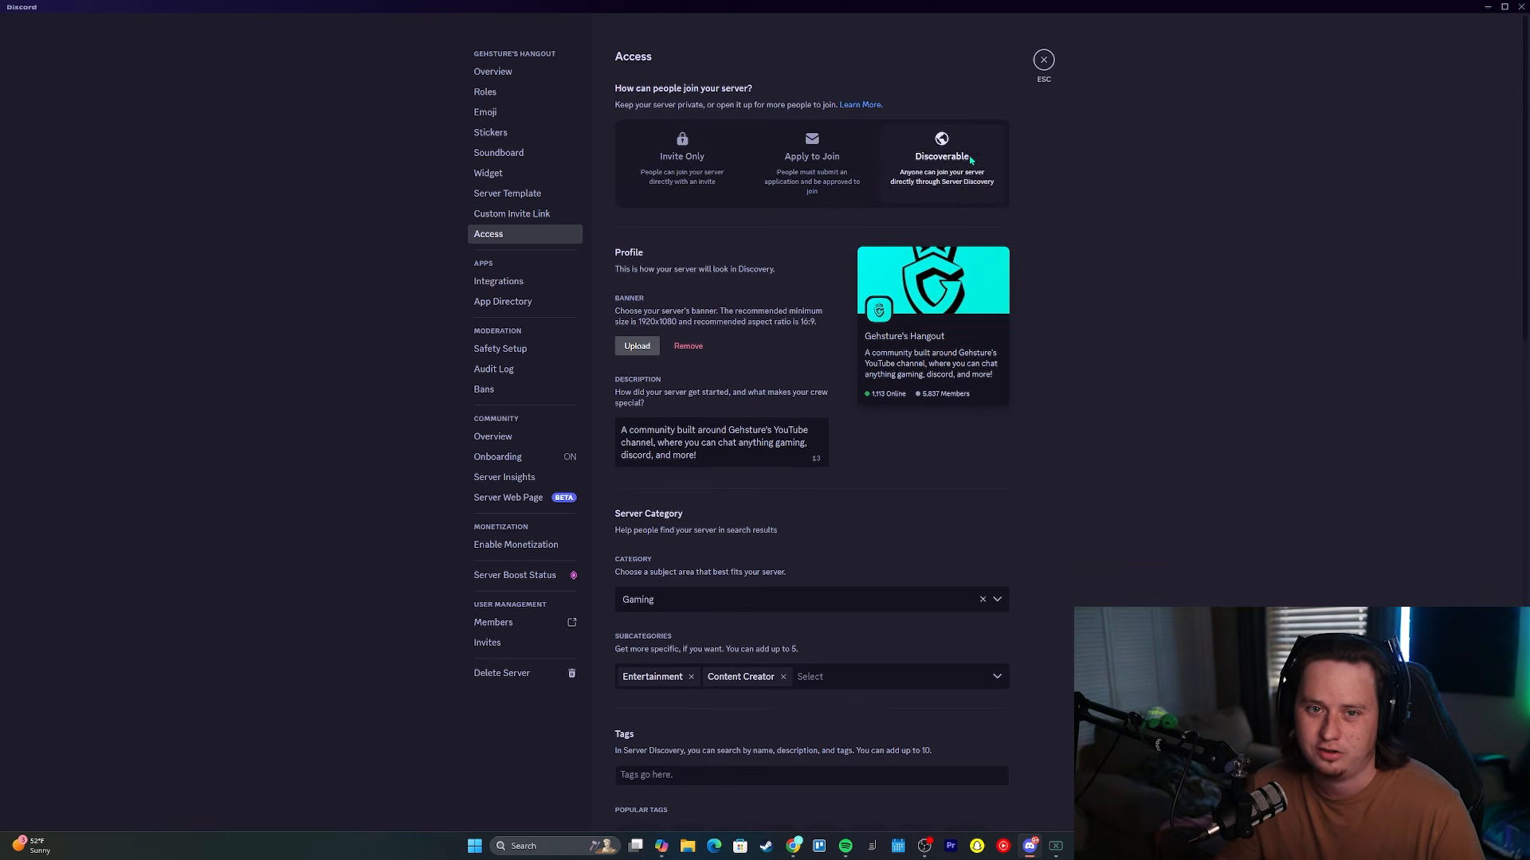